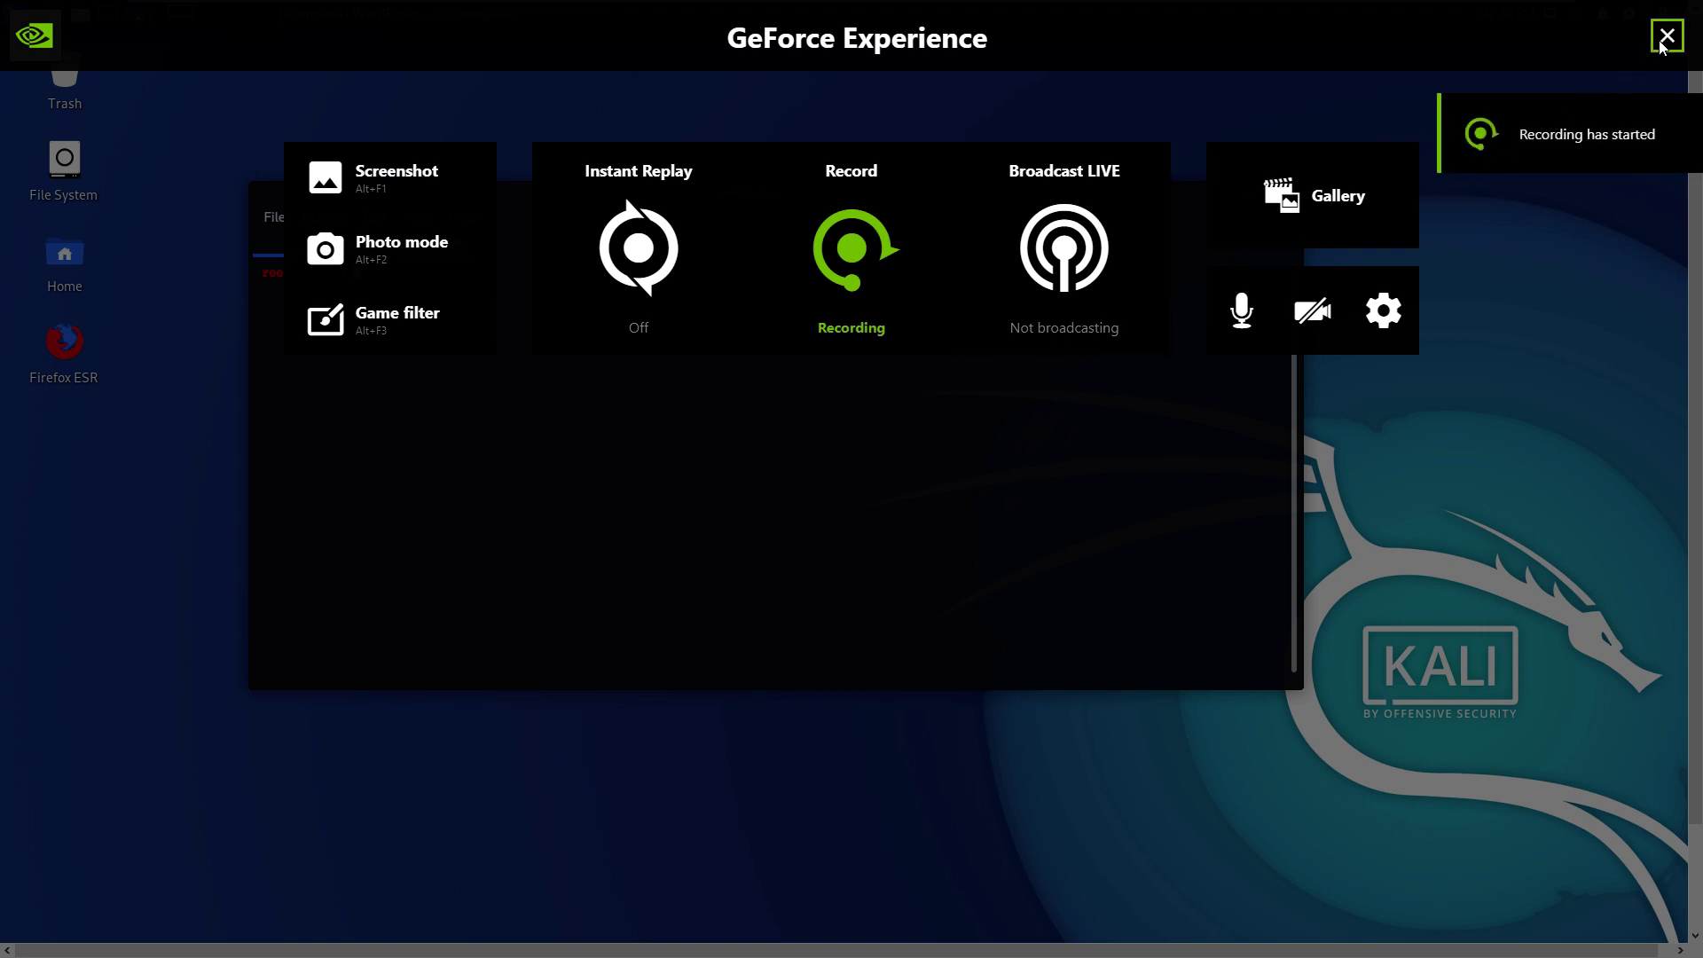
- Check the finished WordPress download in the browser, then return to the terminal
click(1666, 38)
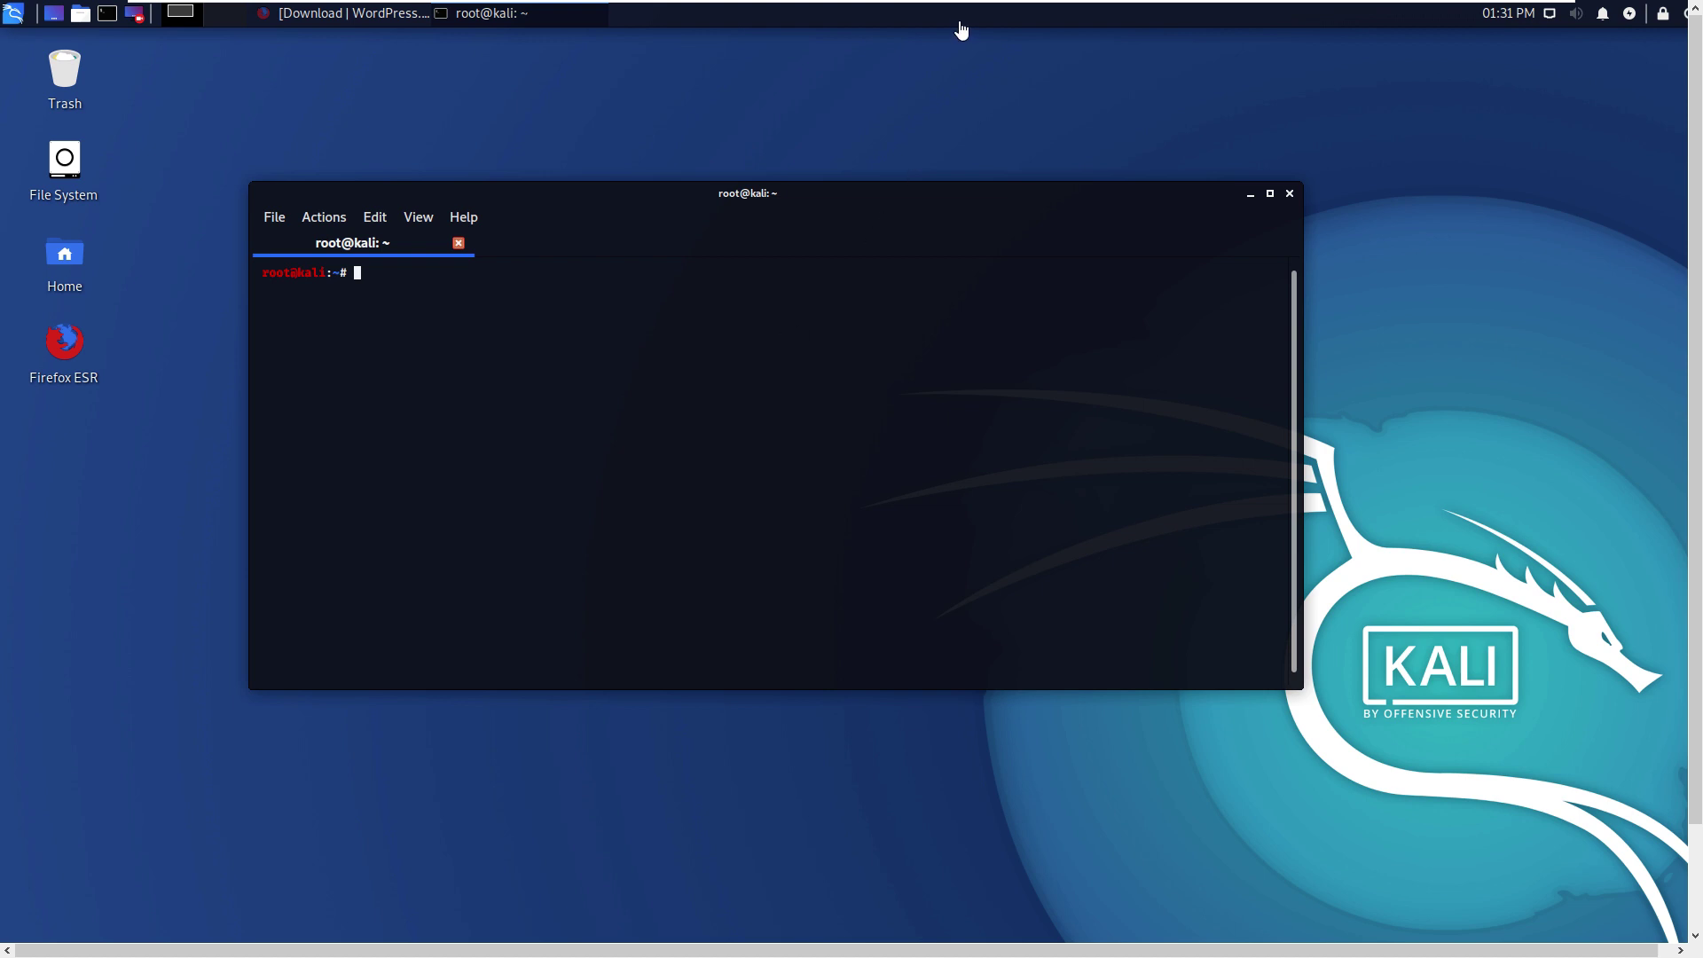
click(395, 26)
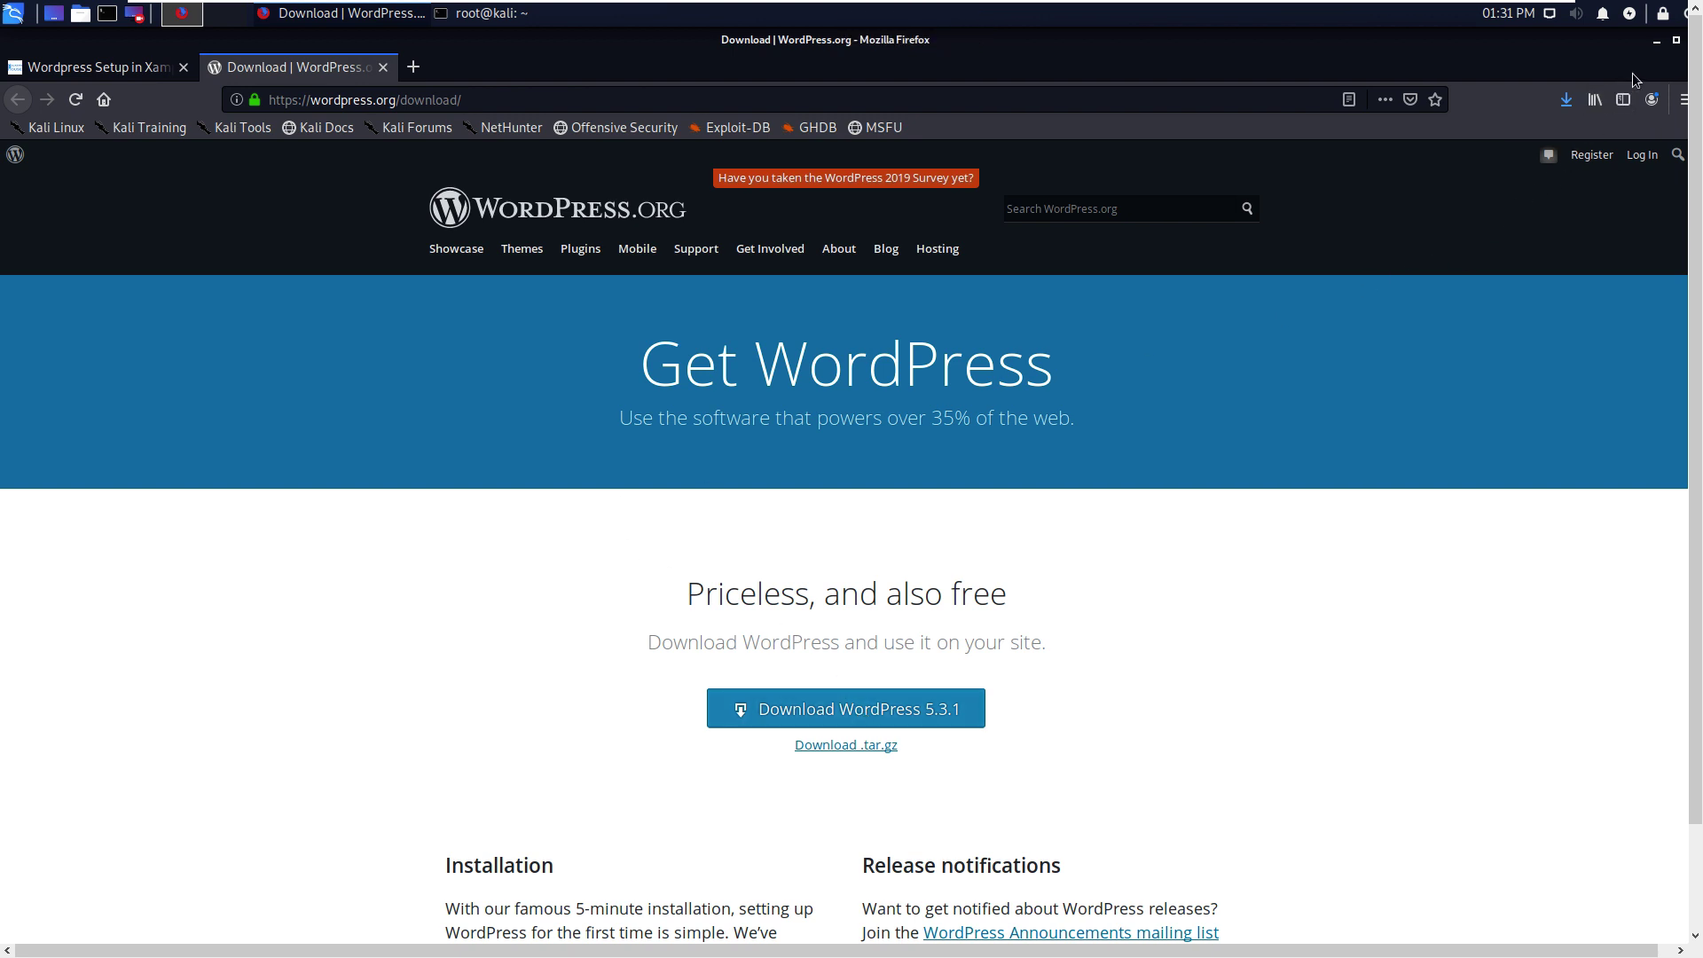
click(1658, 48)
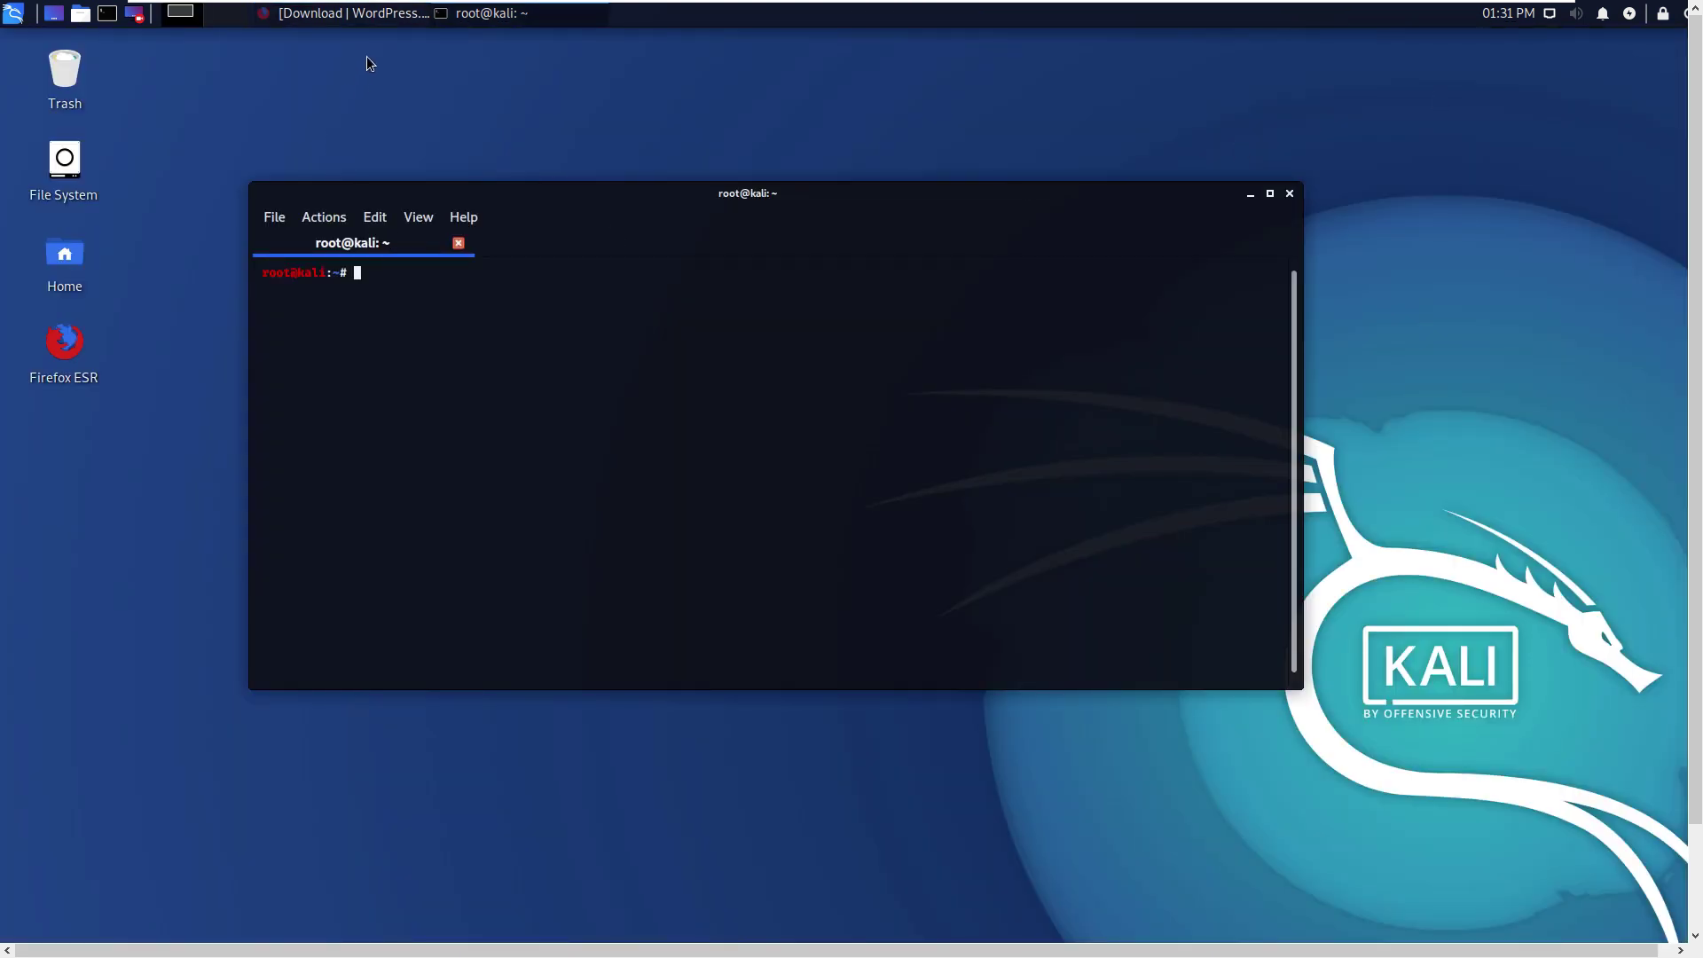
click(377, 22)
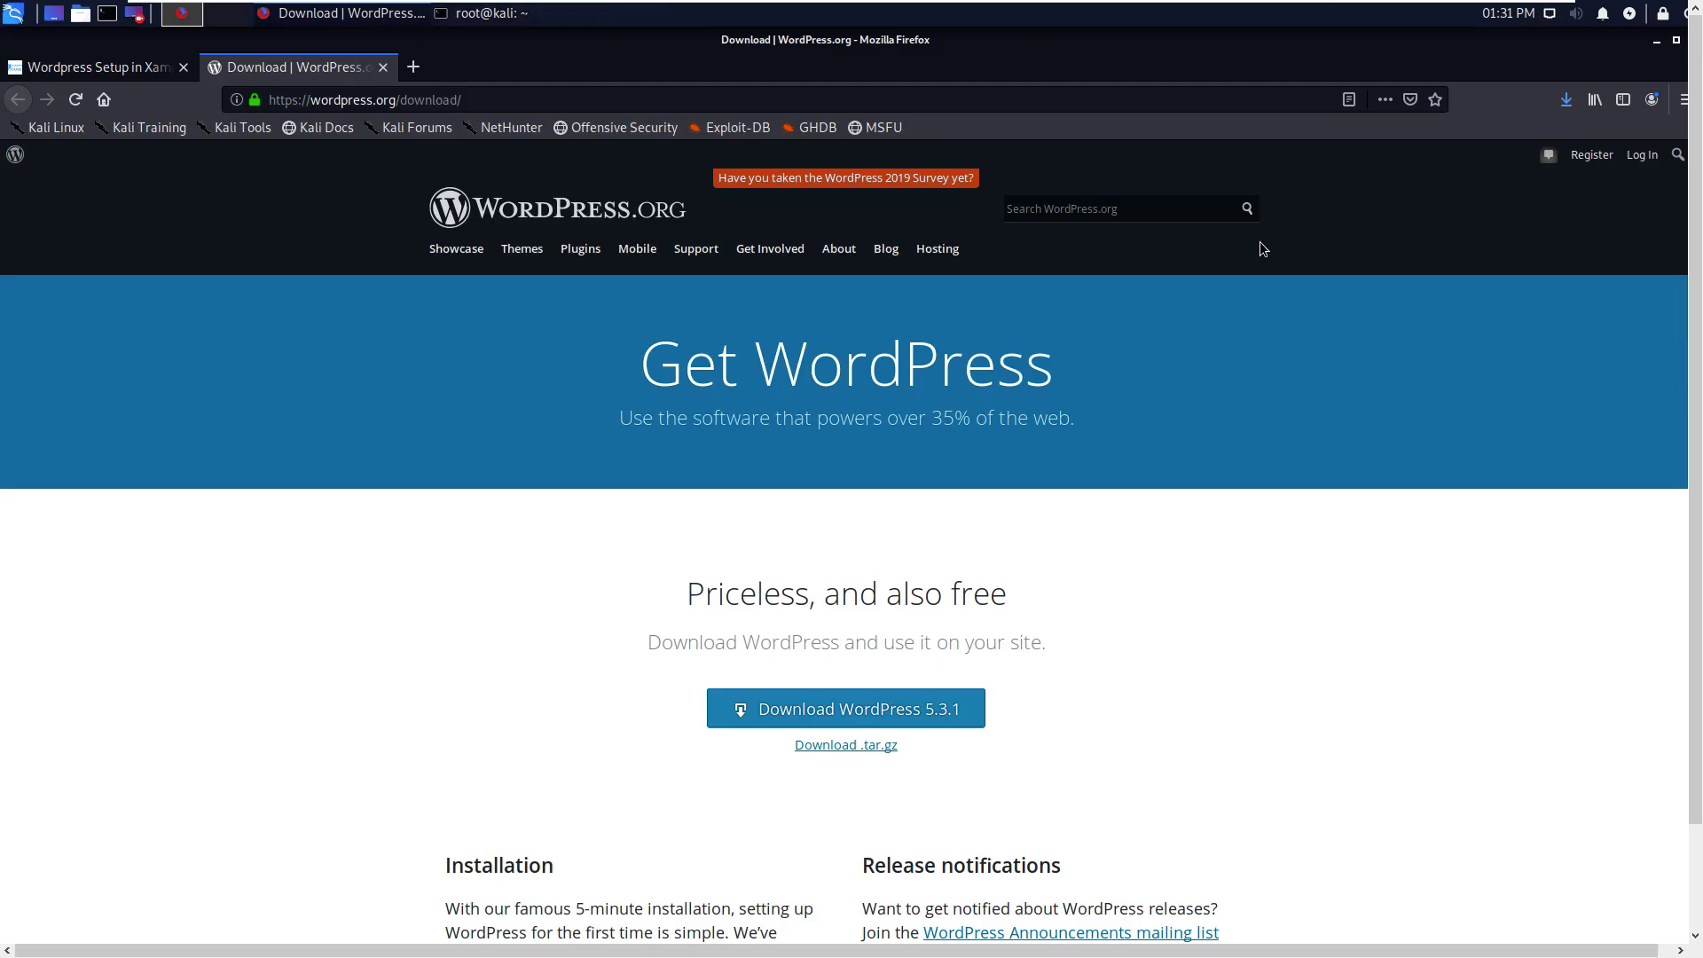
click(1568, 101)
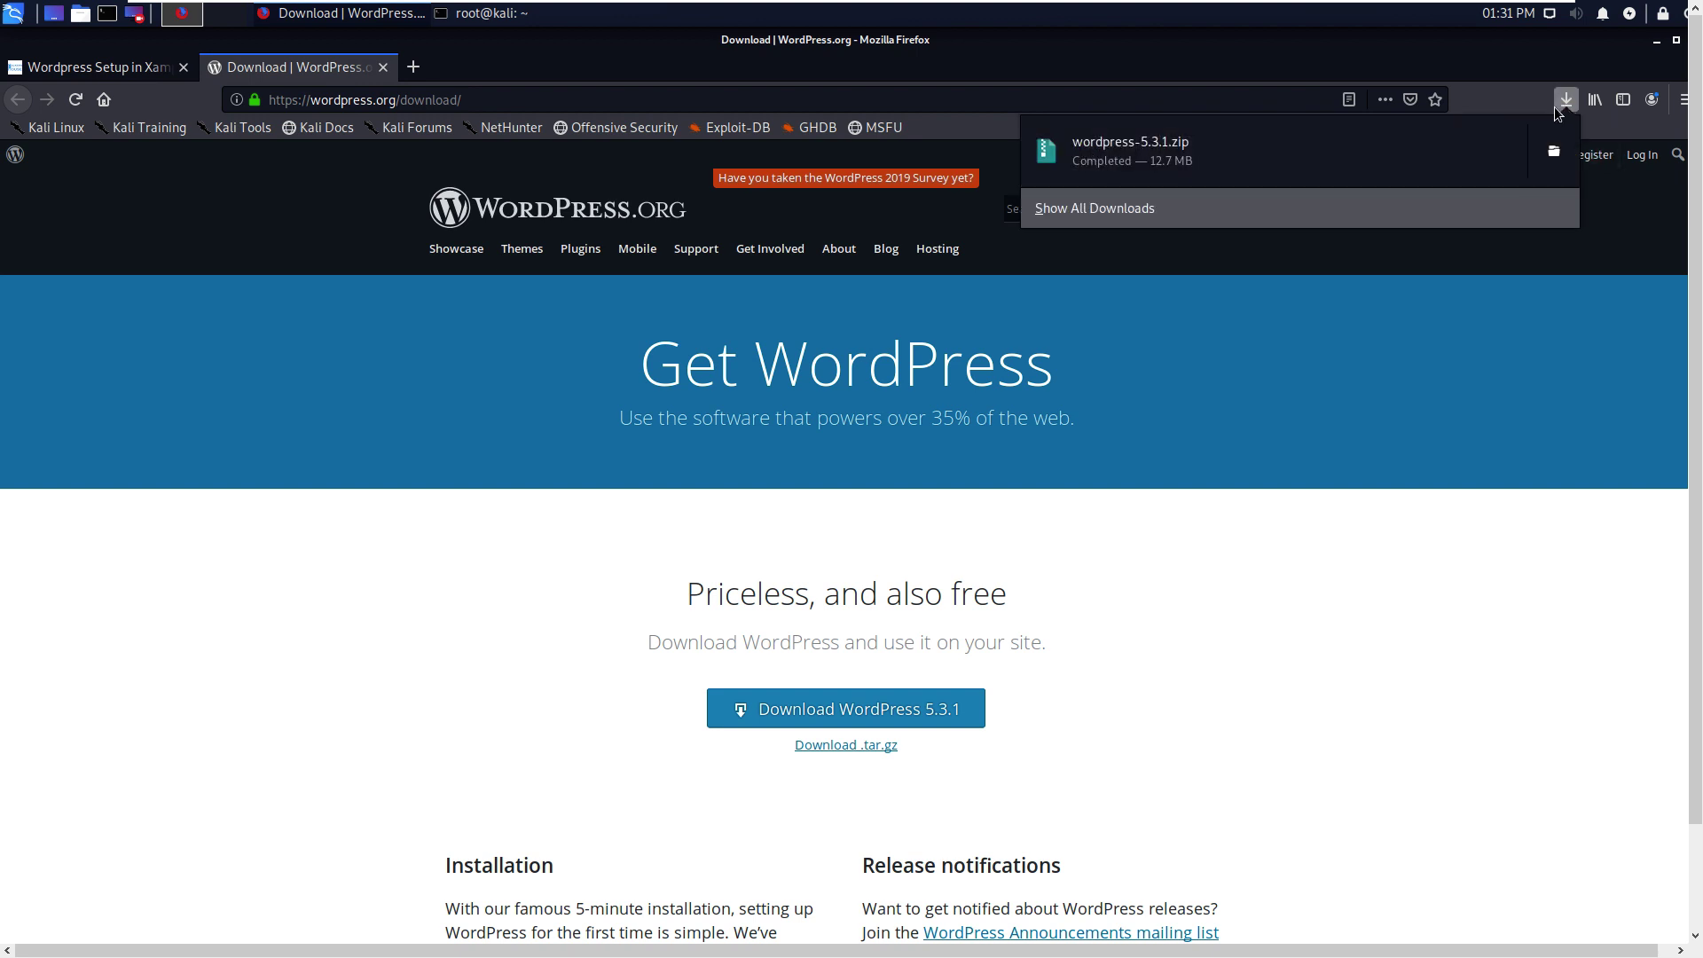
click(1557, 106)
click(506, 16)
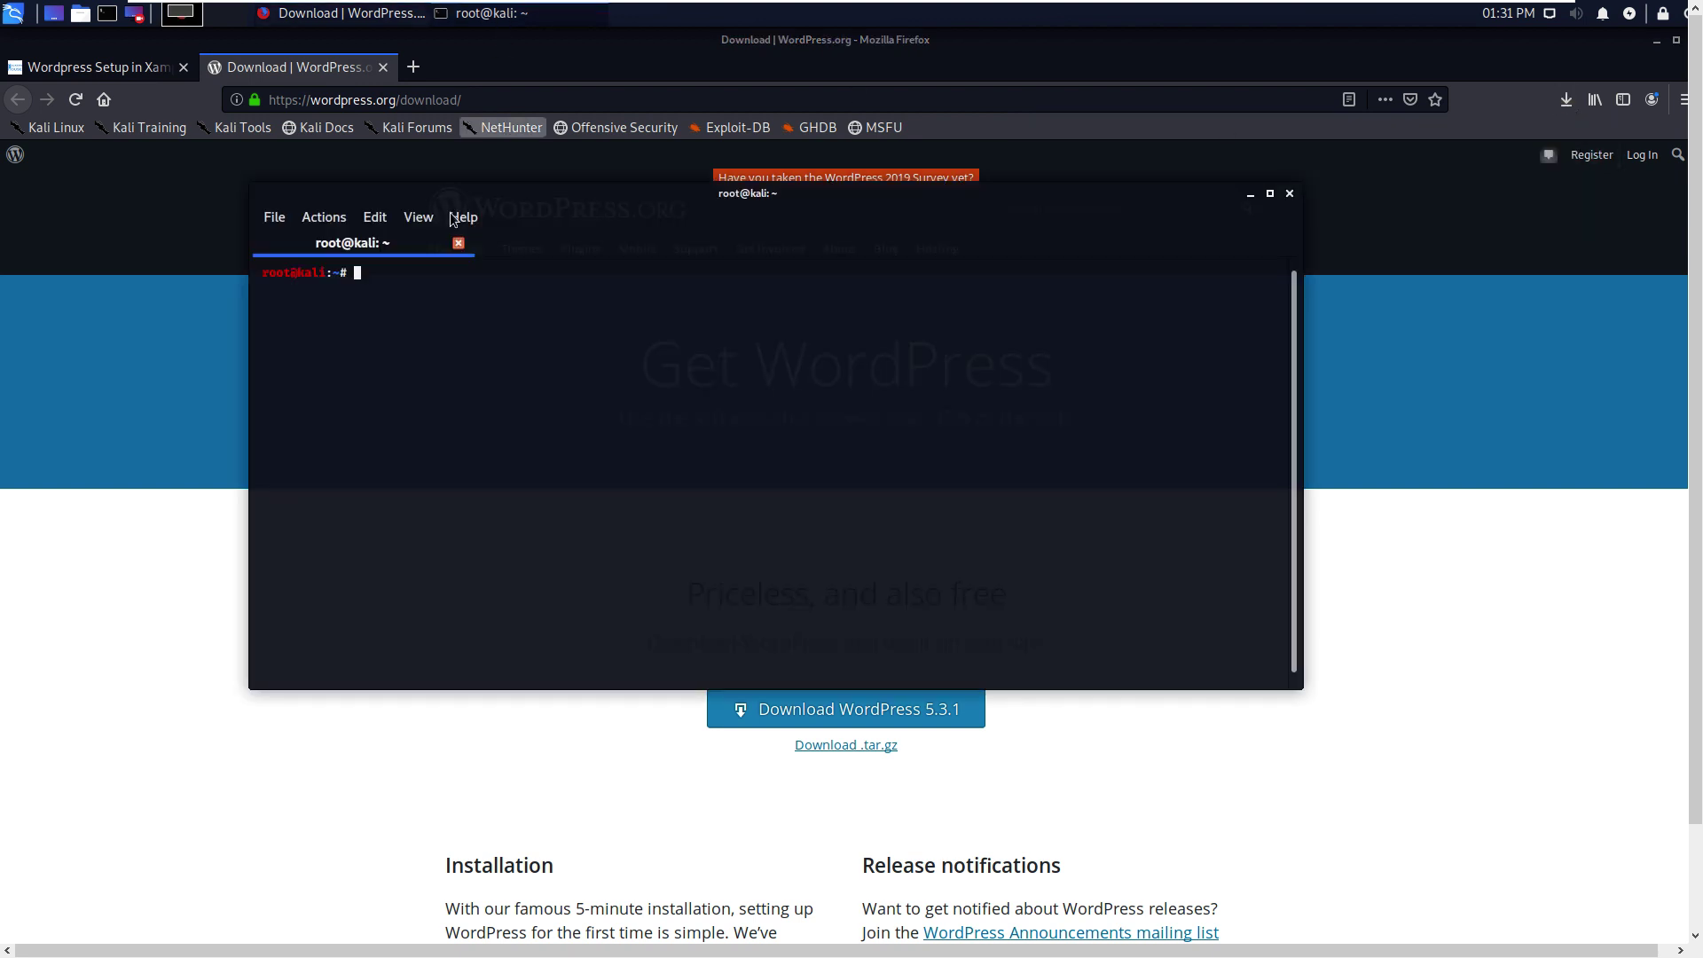
click(1657, 40)
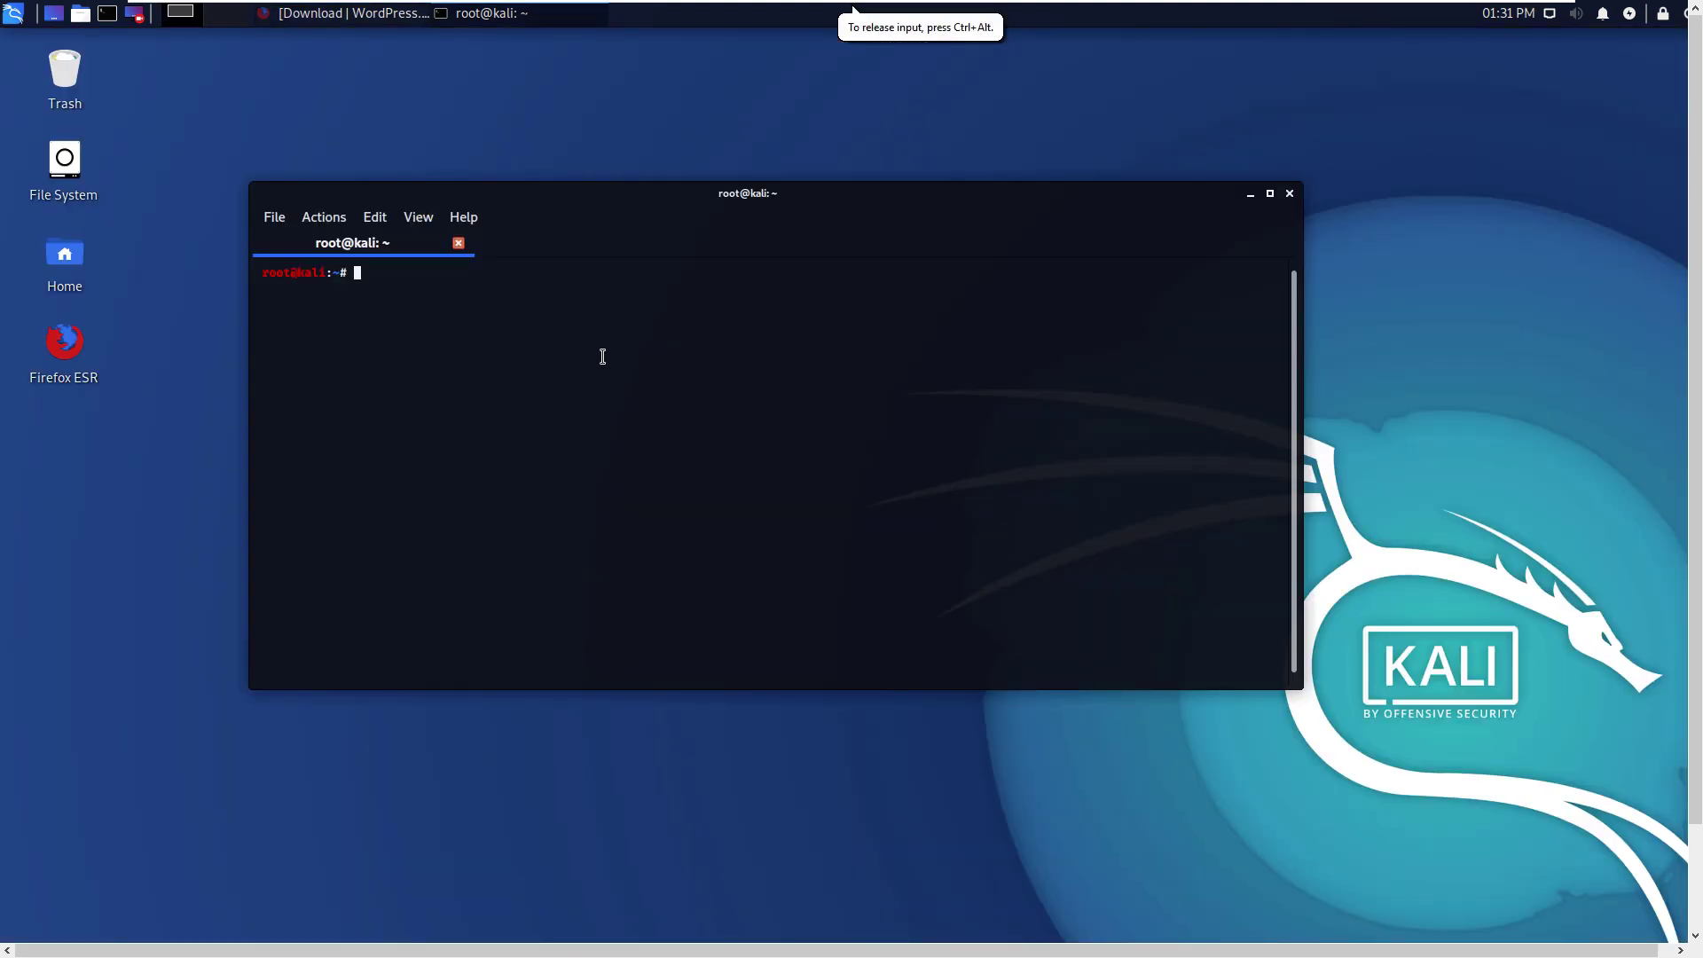
text(ls)
- Move into ~/Downloads and list it, showing wordpress-5.3.1.zip
key(Return)
text(cd D)
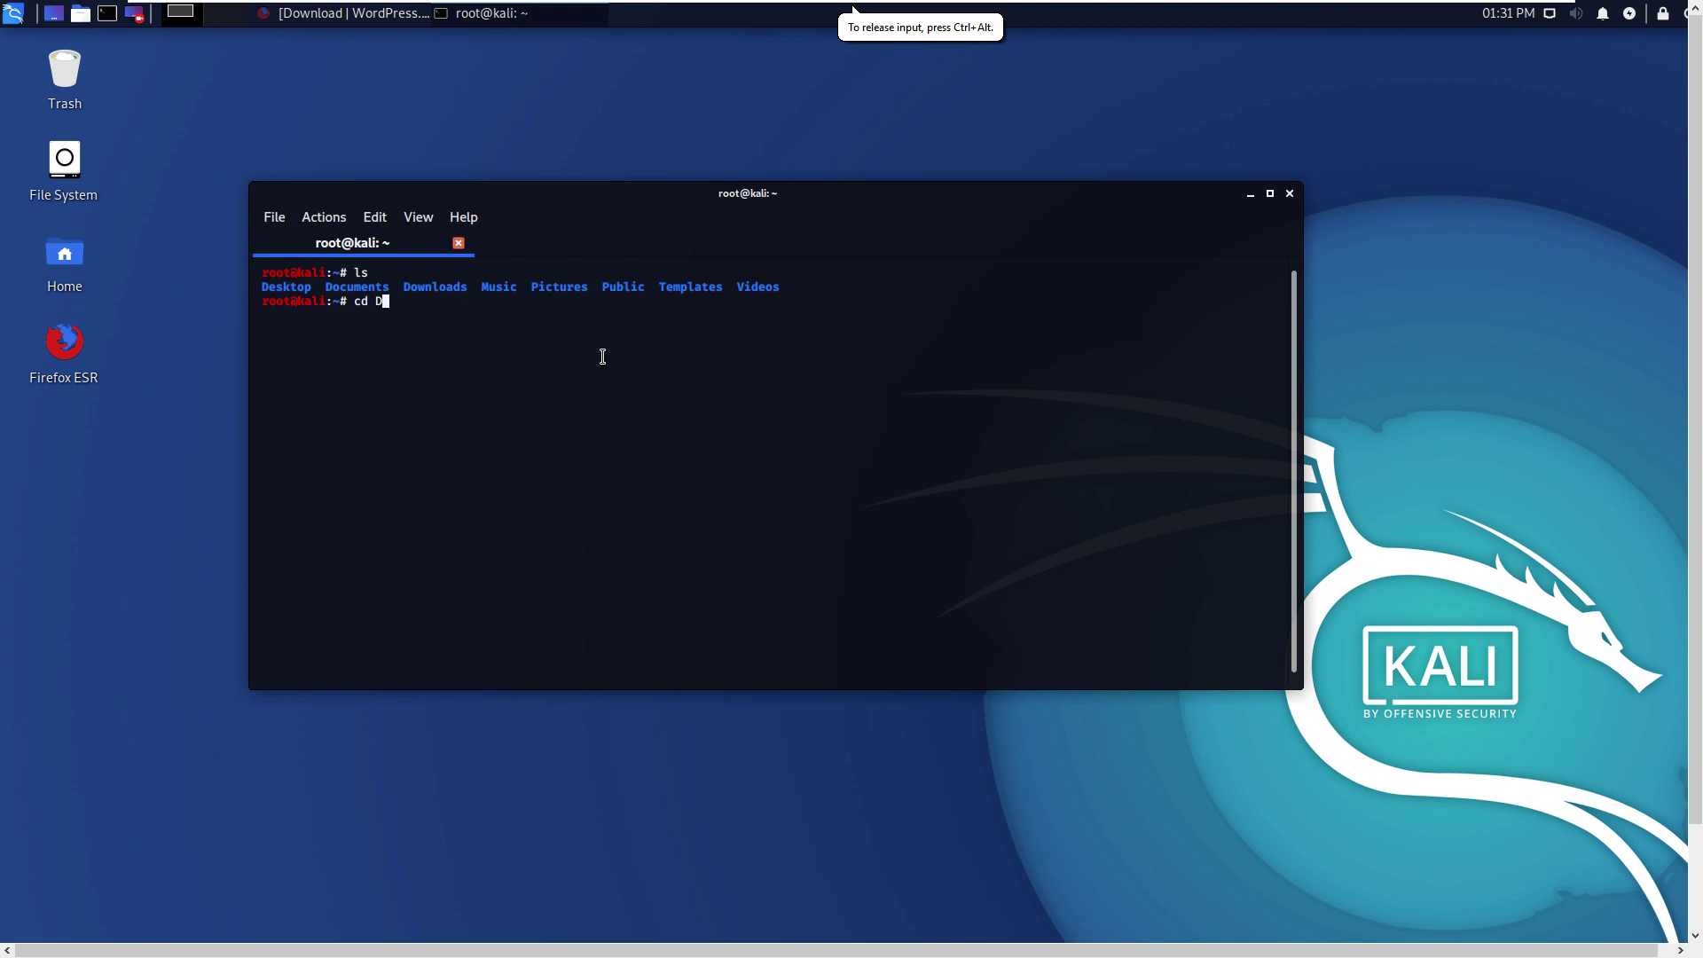
text(ownloads)
key(Return)
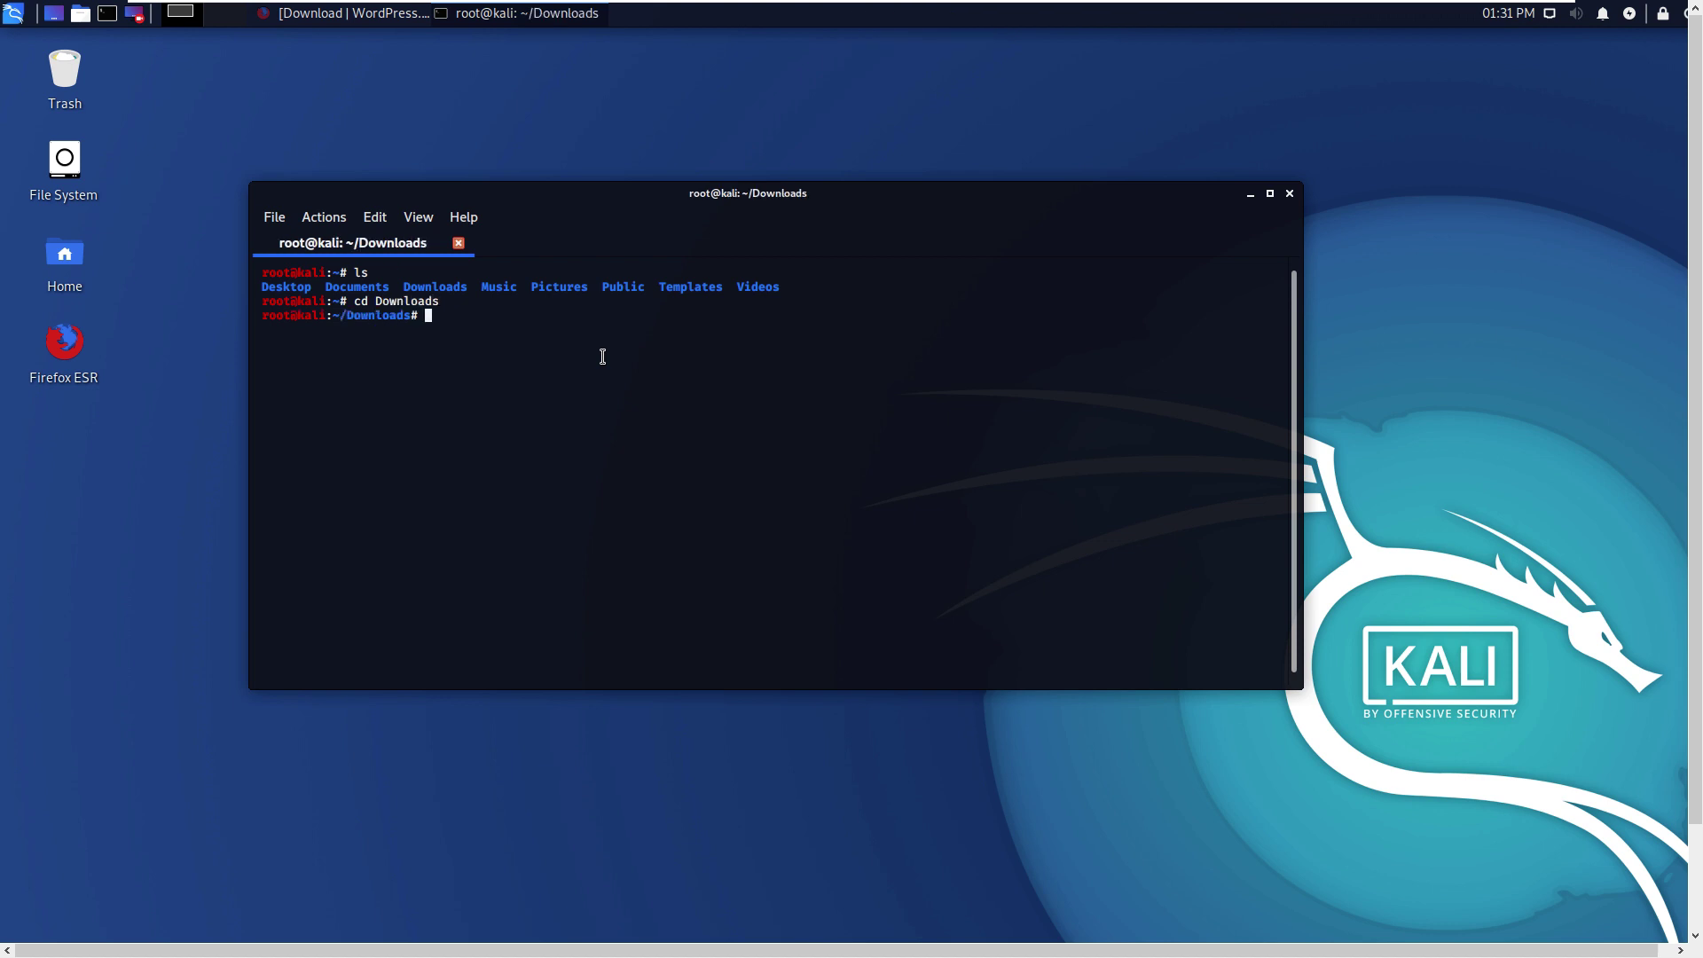
text(ls)
key(Return)
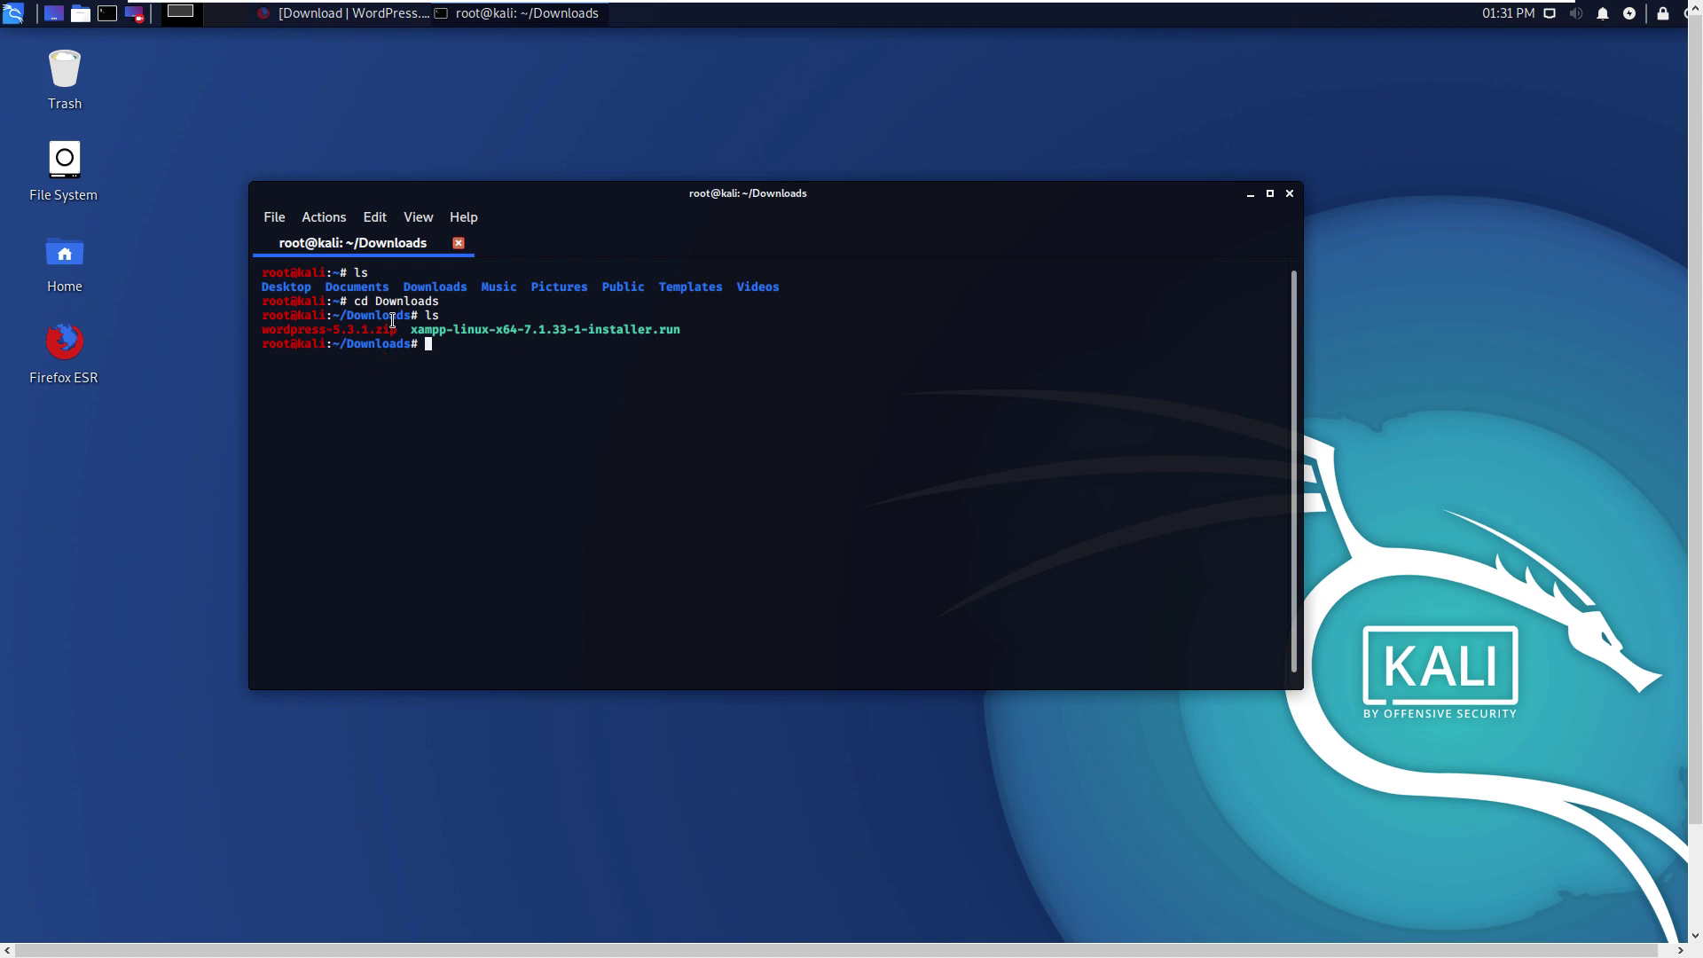
- Unzip wordpress-5.3.1.zip by pasting its copied filename after unzip
drag(403, 333, 264, 330)
click(289, 331)
drag(397, 332, 263, 330)
right_click(276, 345)
click(275, 343)
click(440, 349)
text(unzip)
right_click(489, 352)
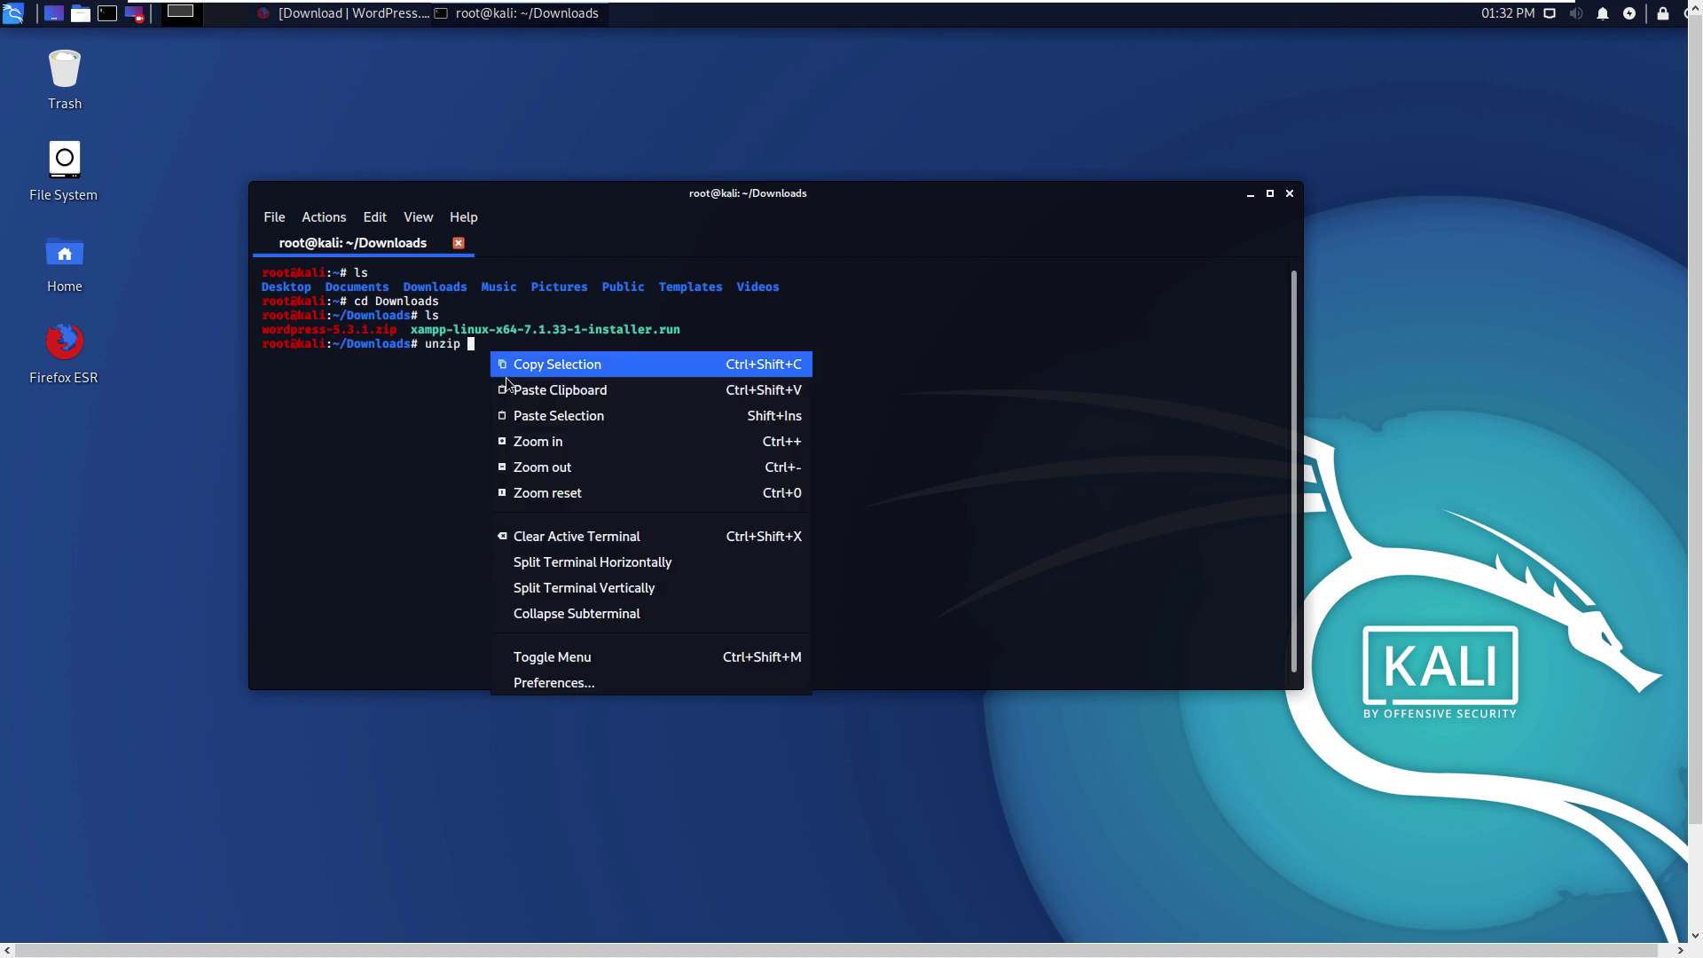
click(524, 403)
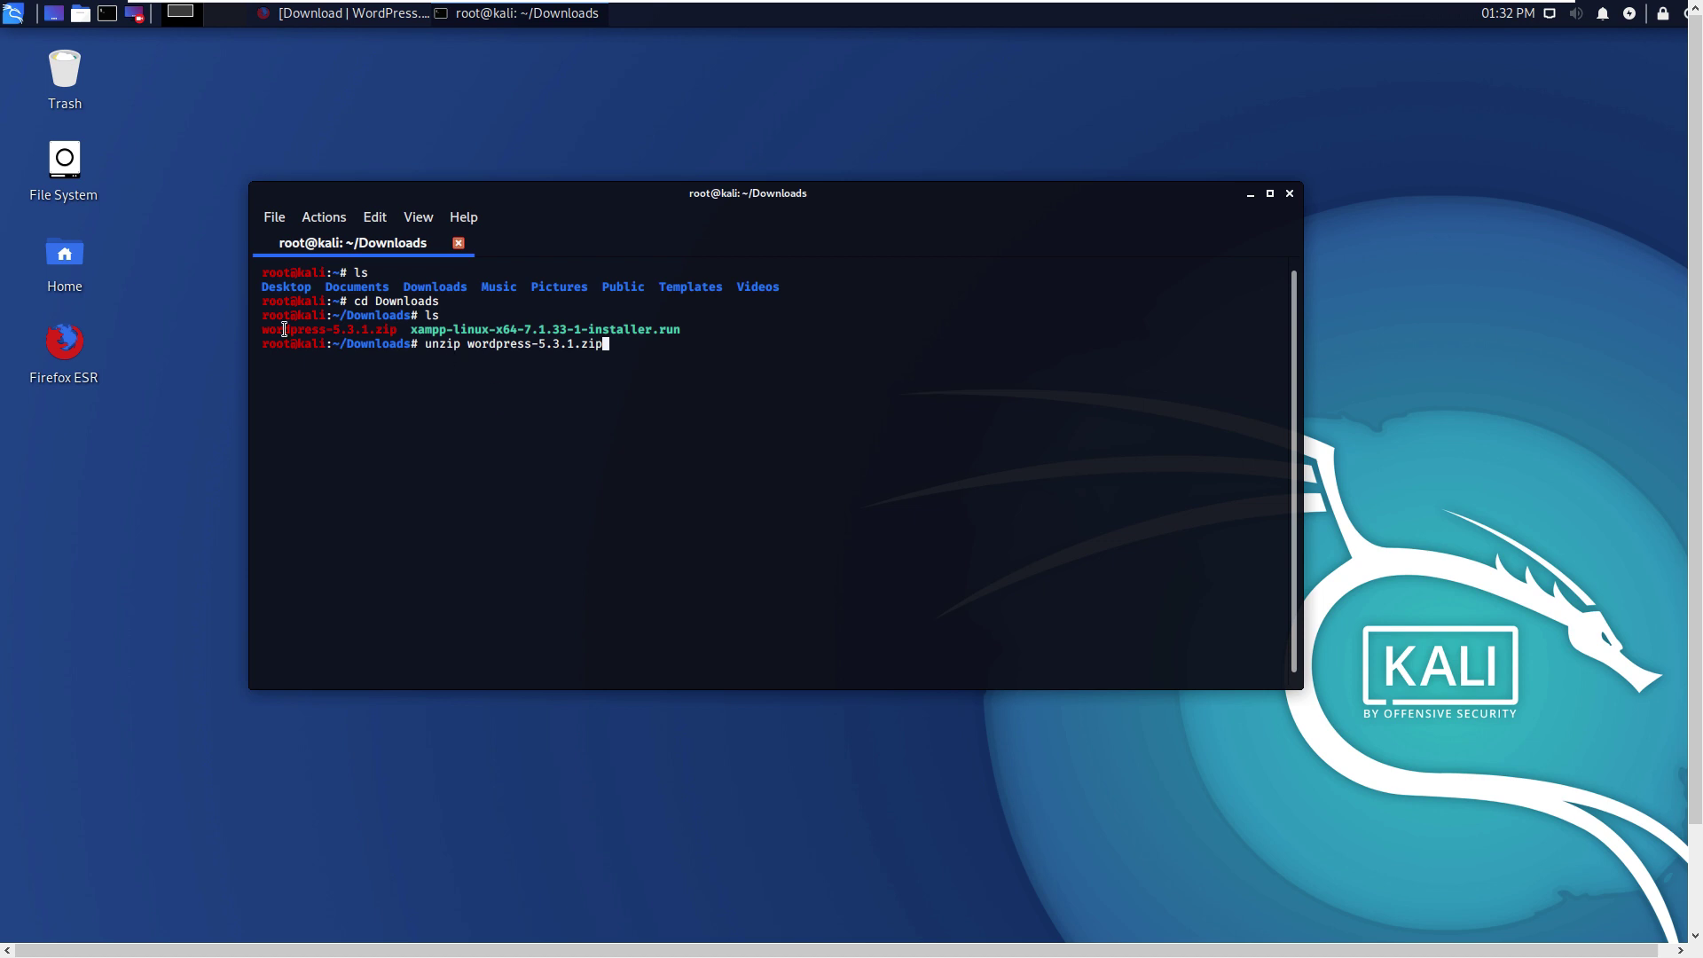
key(Return)
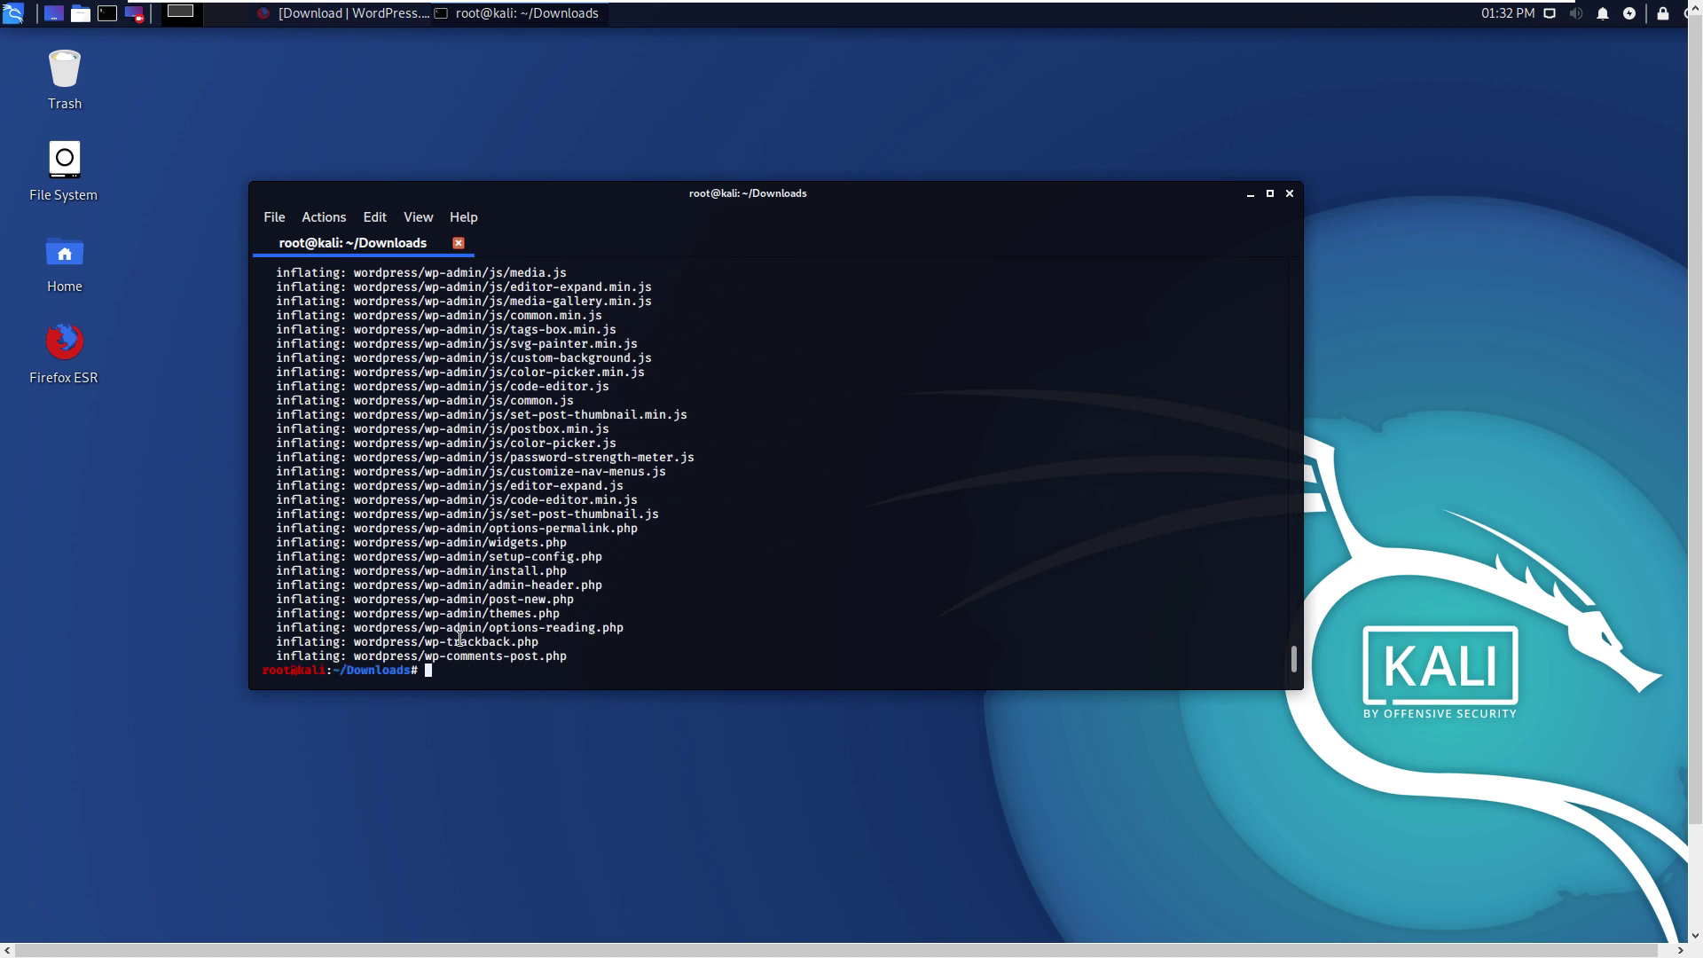
text(clear)
- Clear the terminal and list Downloads again, noting the extracted wordpress folder
key(Return)
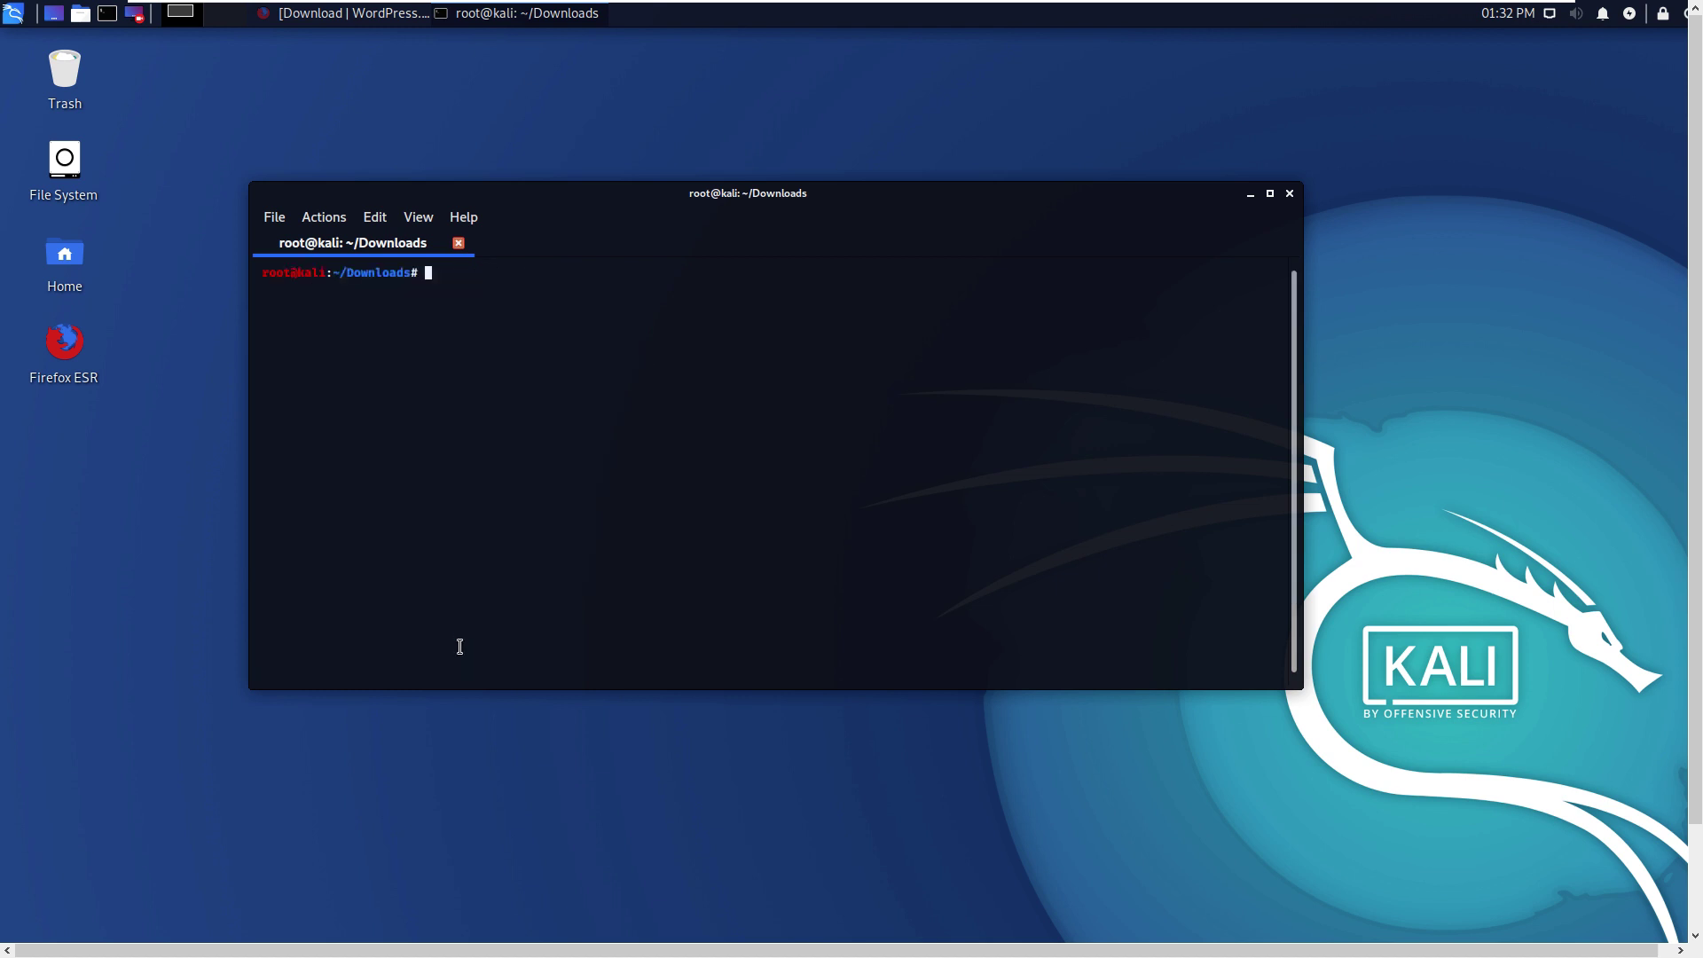
text(ls)
key(Return)
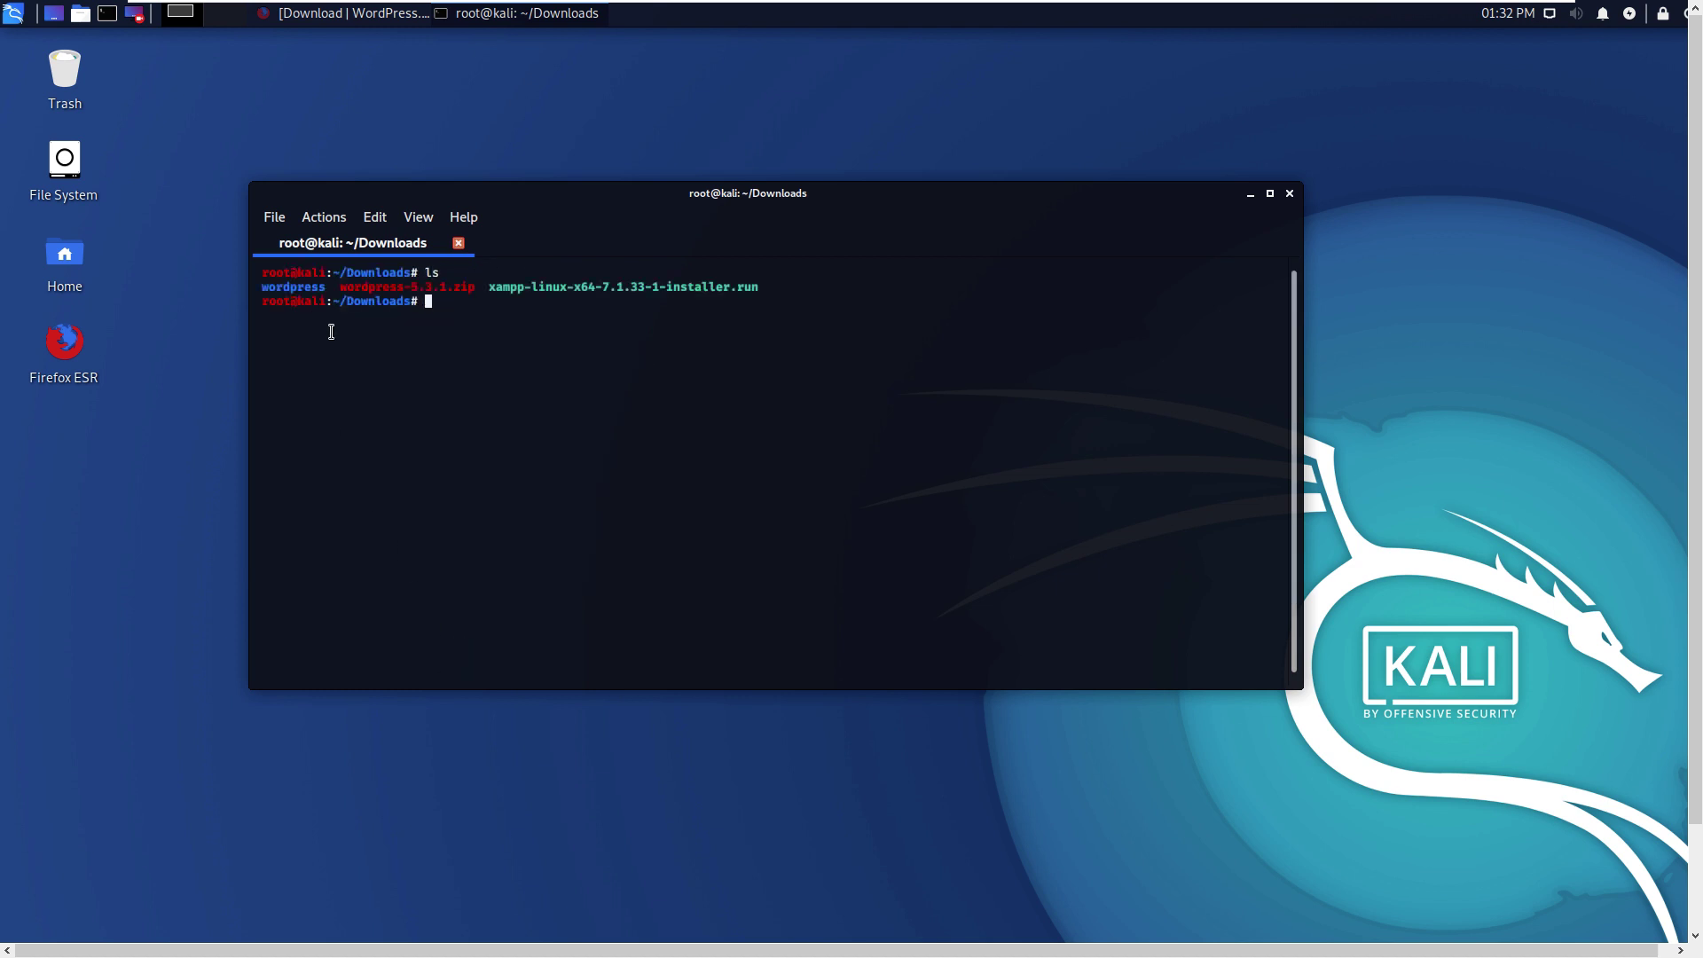
drag(327, 288, 271, 288)
click(435, 302)
key(Return)
text(cp )
text(-r )
text(wor)
text(pdre)
- Copy the wordpress folder recursively into /opt/lampp/htdocs with cp -r
key(BackSpace)
key(BackSpace)
key(BackSpace)
key(BackSpace)
text(d)
text(press )
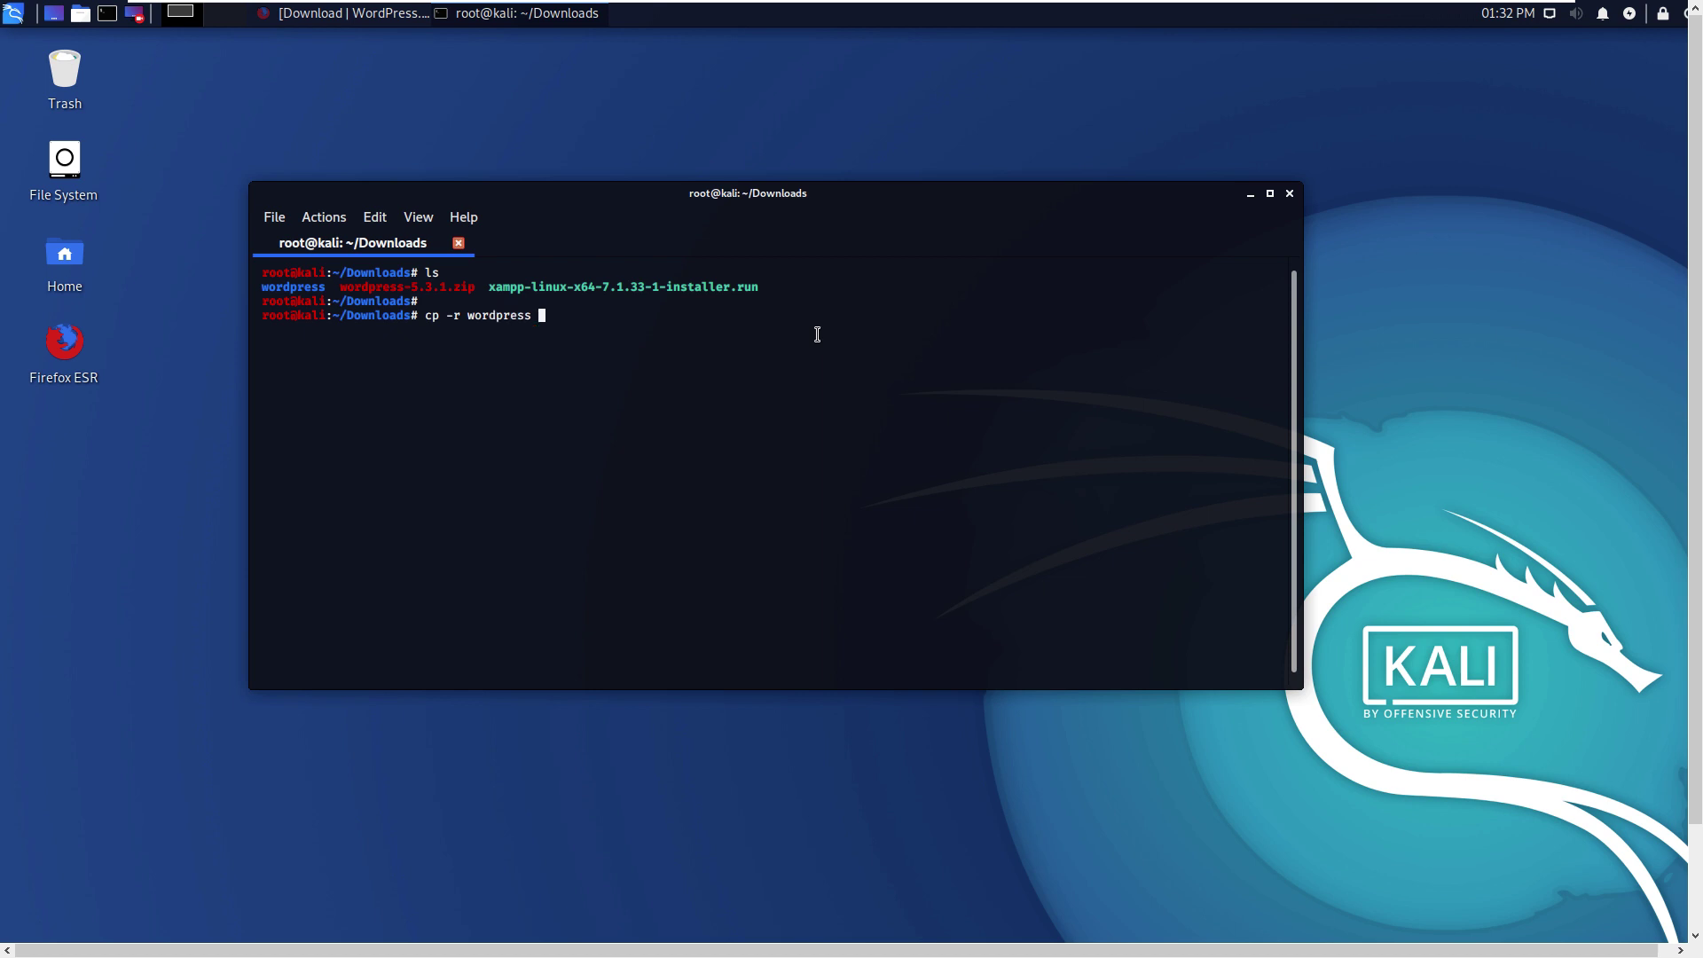
text(/)
text(opt/)
text(lampp)
text(/ht)
text(docs)
key(Return)
key(Return)
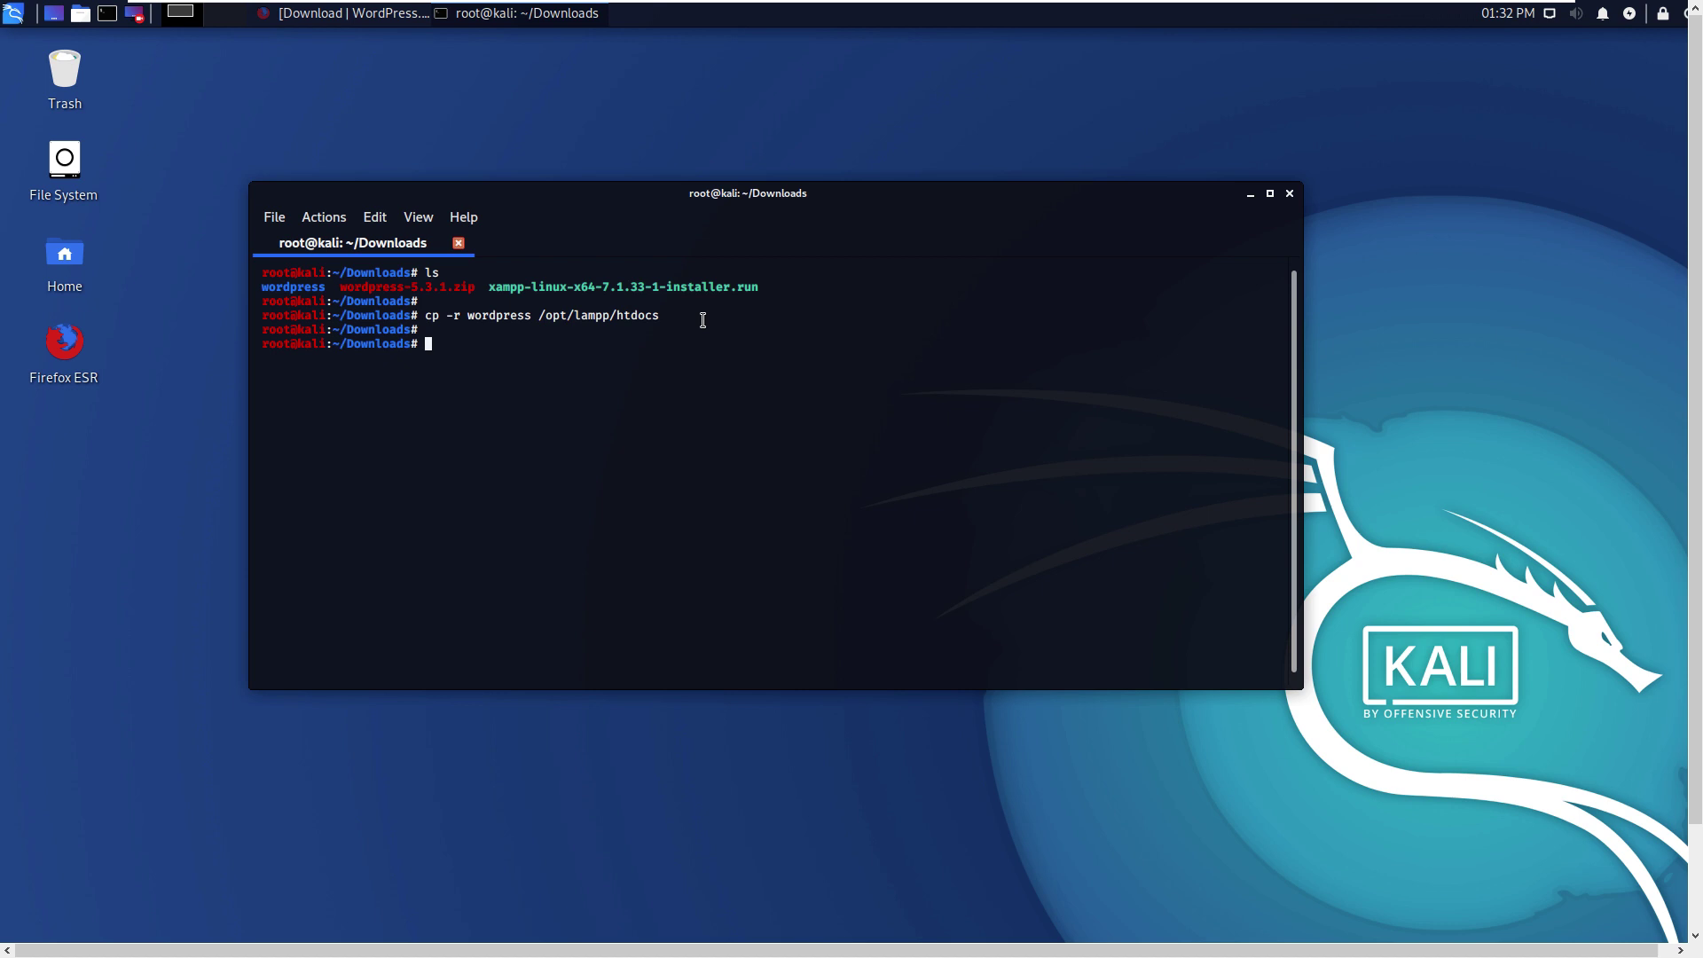
text(ls)
- Navigate from Downloads up to / and into /opt, listing each folder along the way
key(Return)
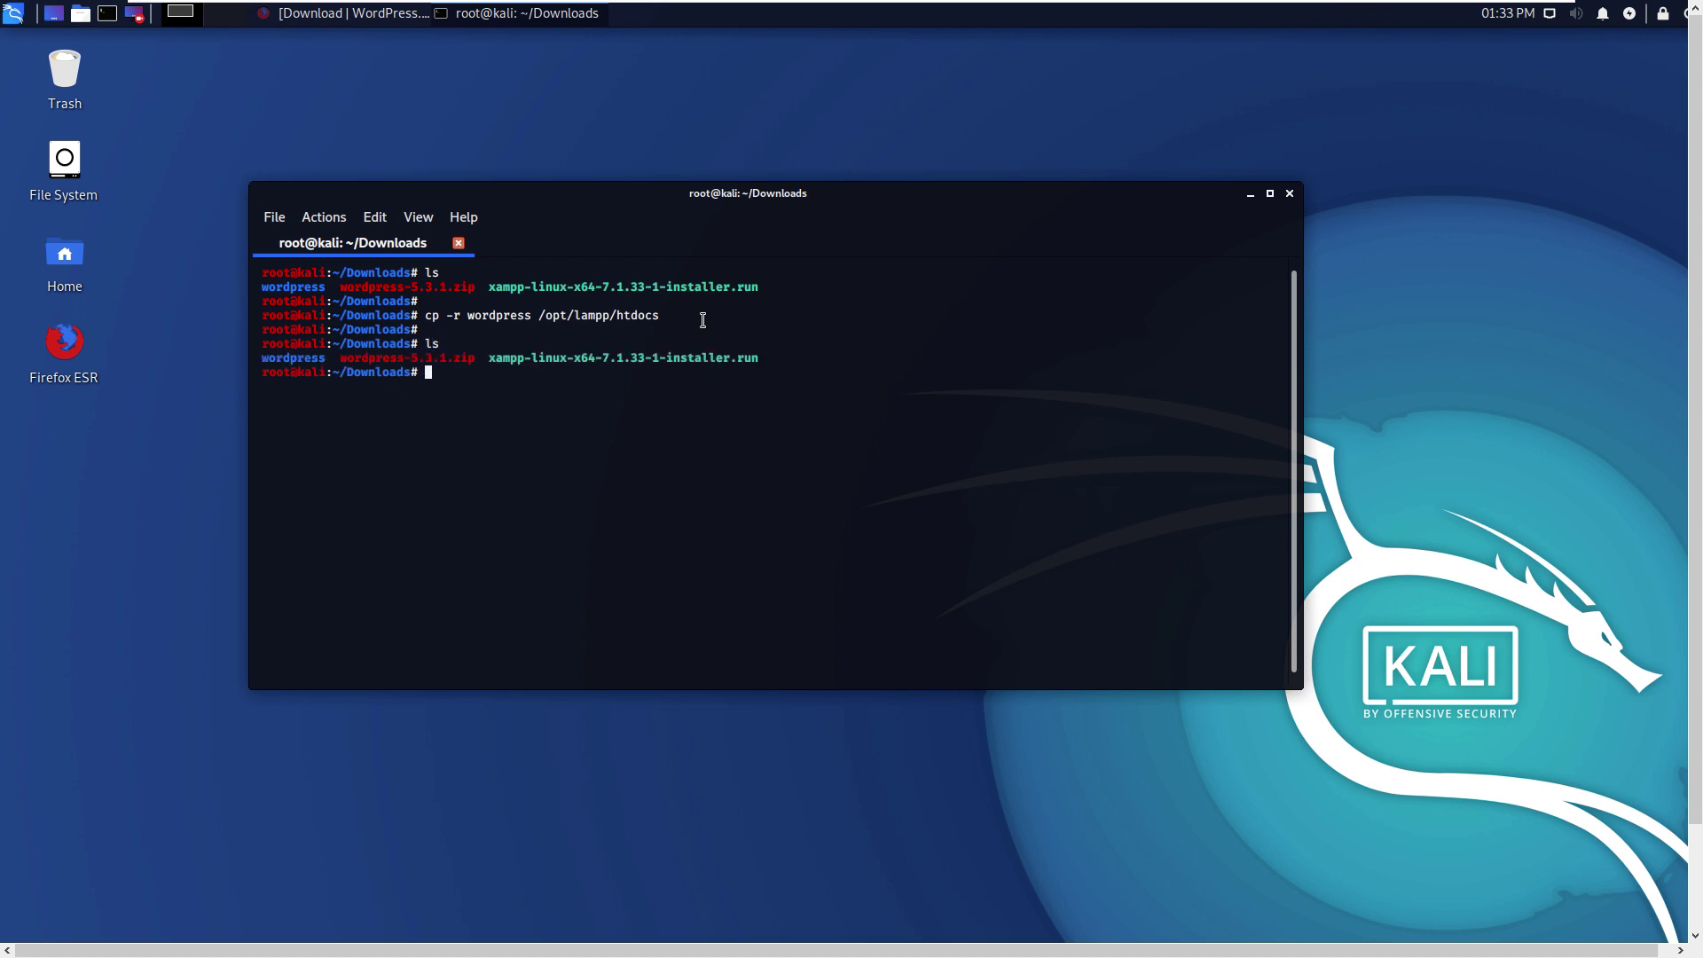
text(cd)
key(BackSpace)
text(..)
key(Return)
text(cd)
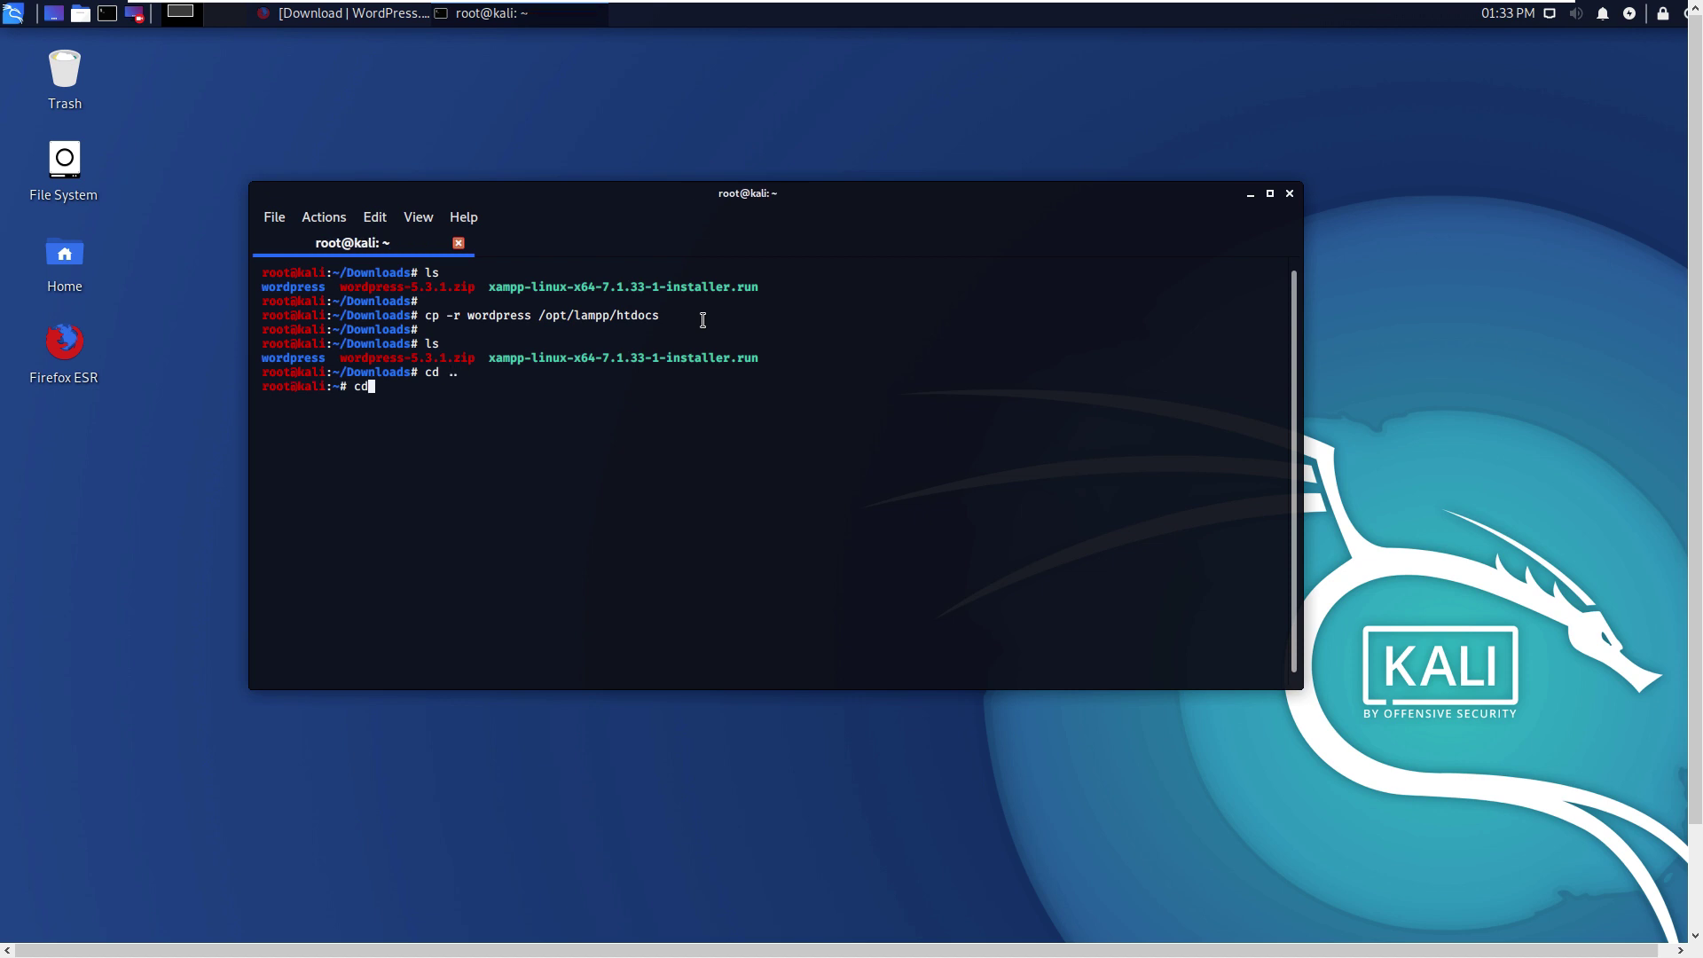
text( /)
key(Return)
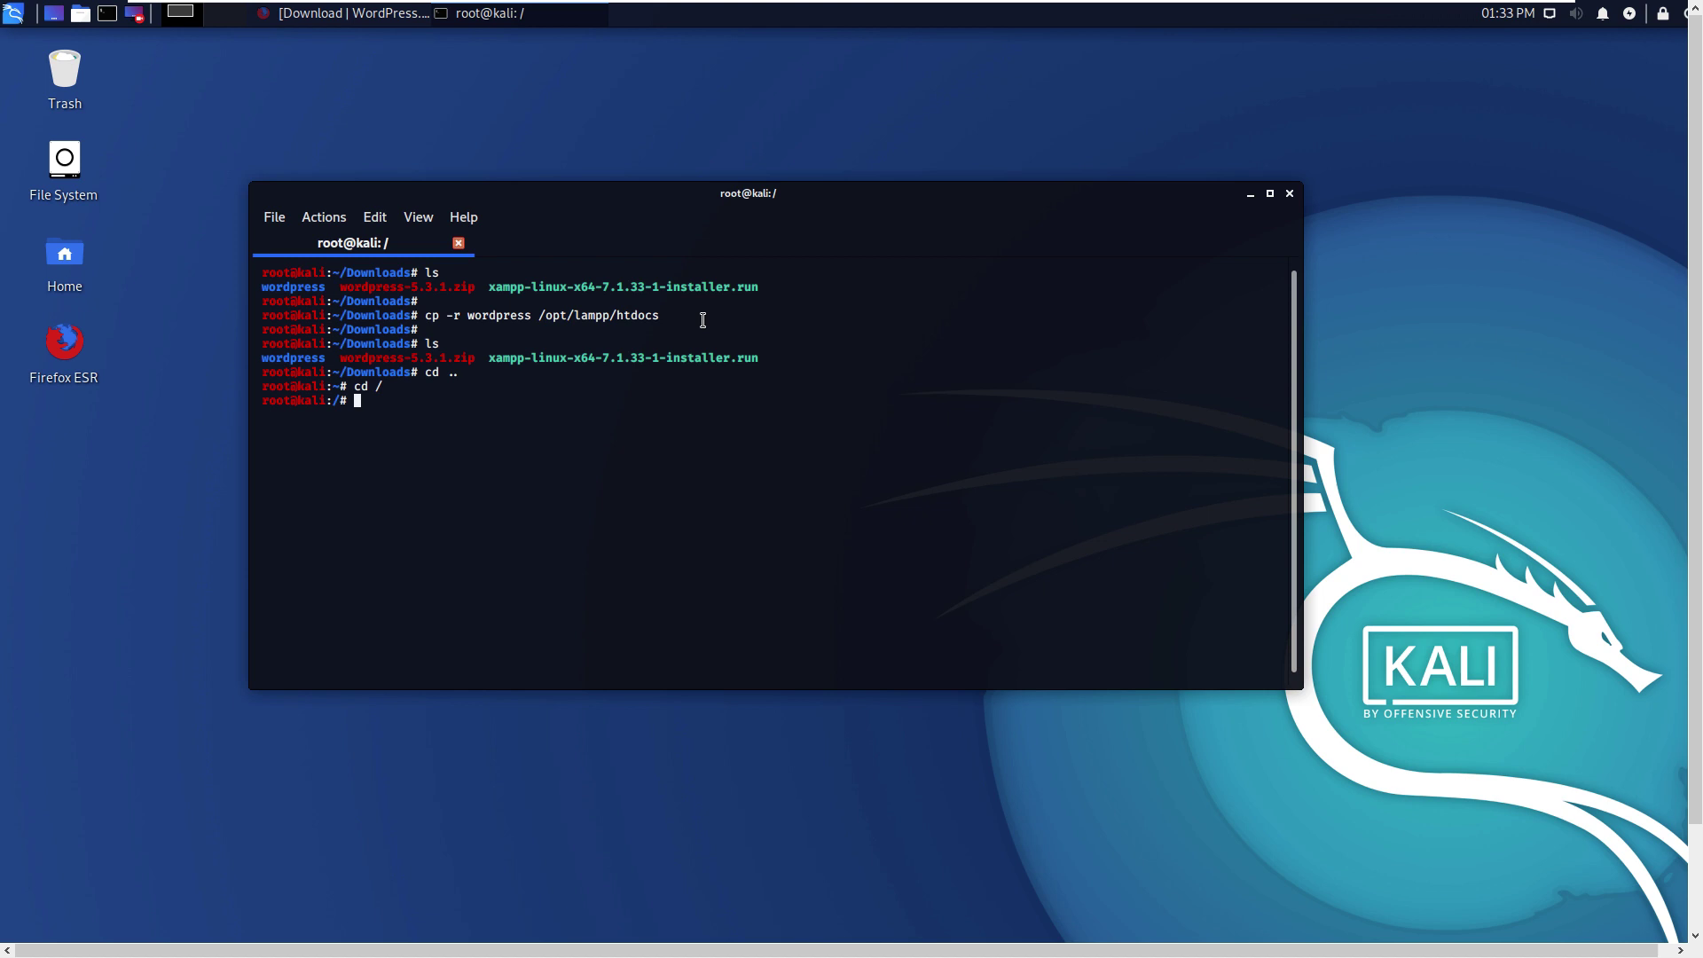
text(ls)
key(Return)
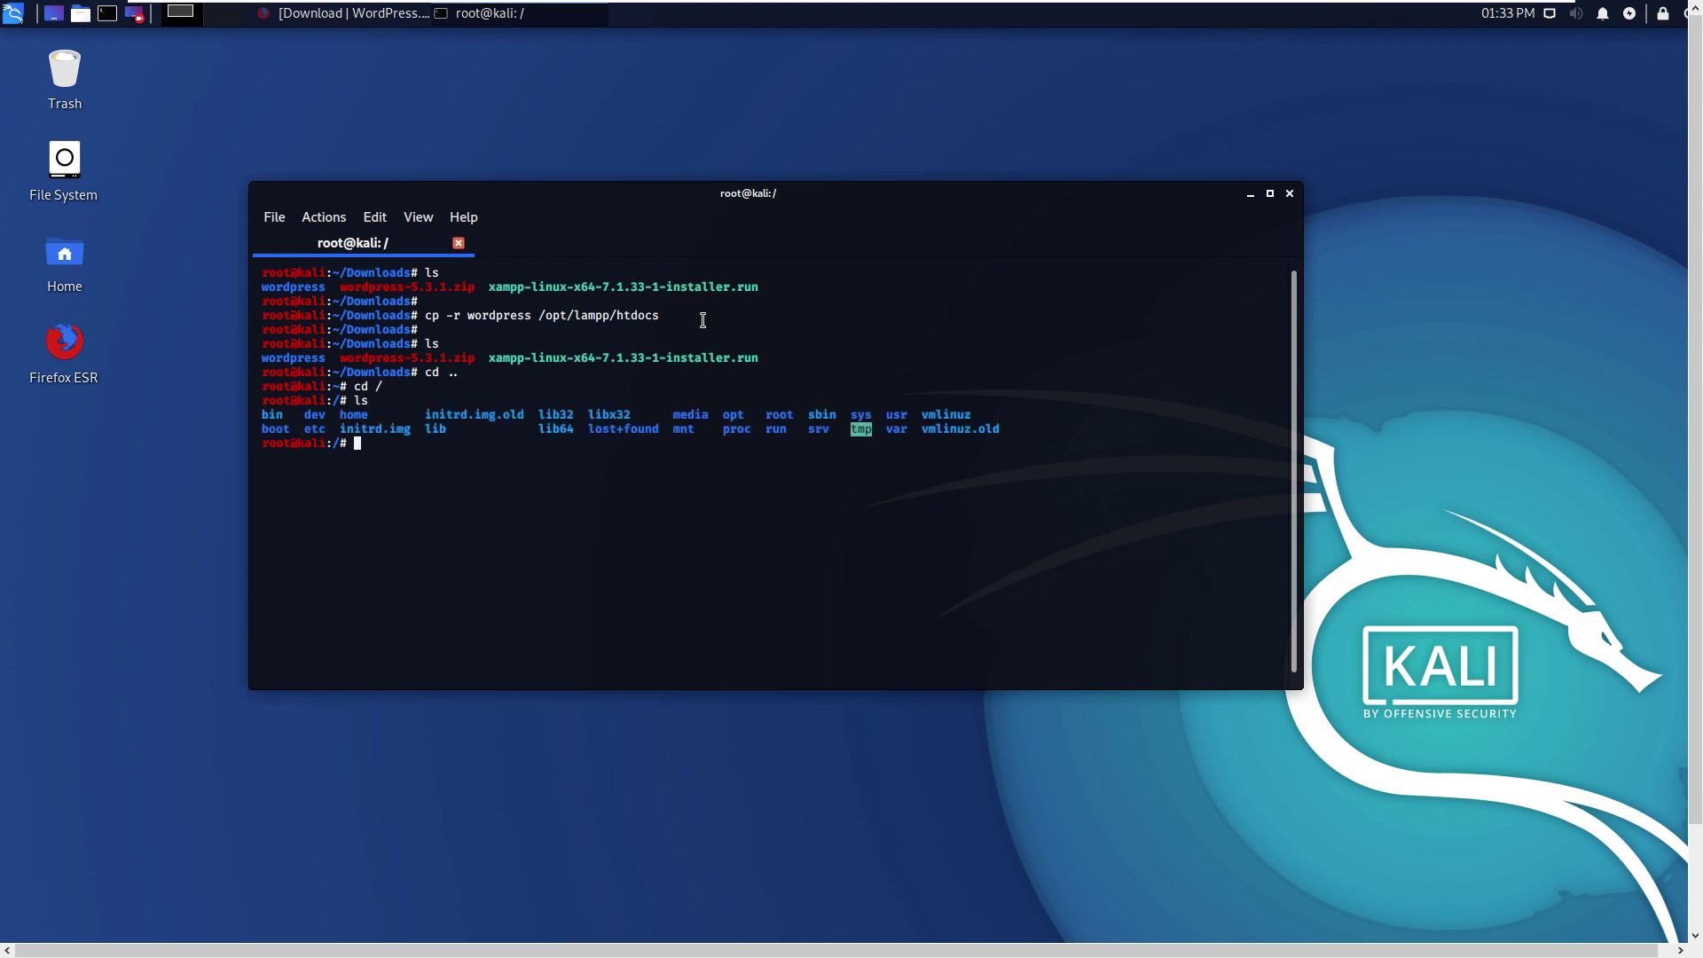
text(cd o)
text(pt)
key(Return)
key(Return)
text(ls)
key(Return)
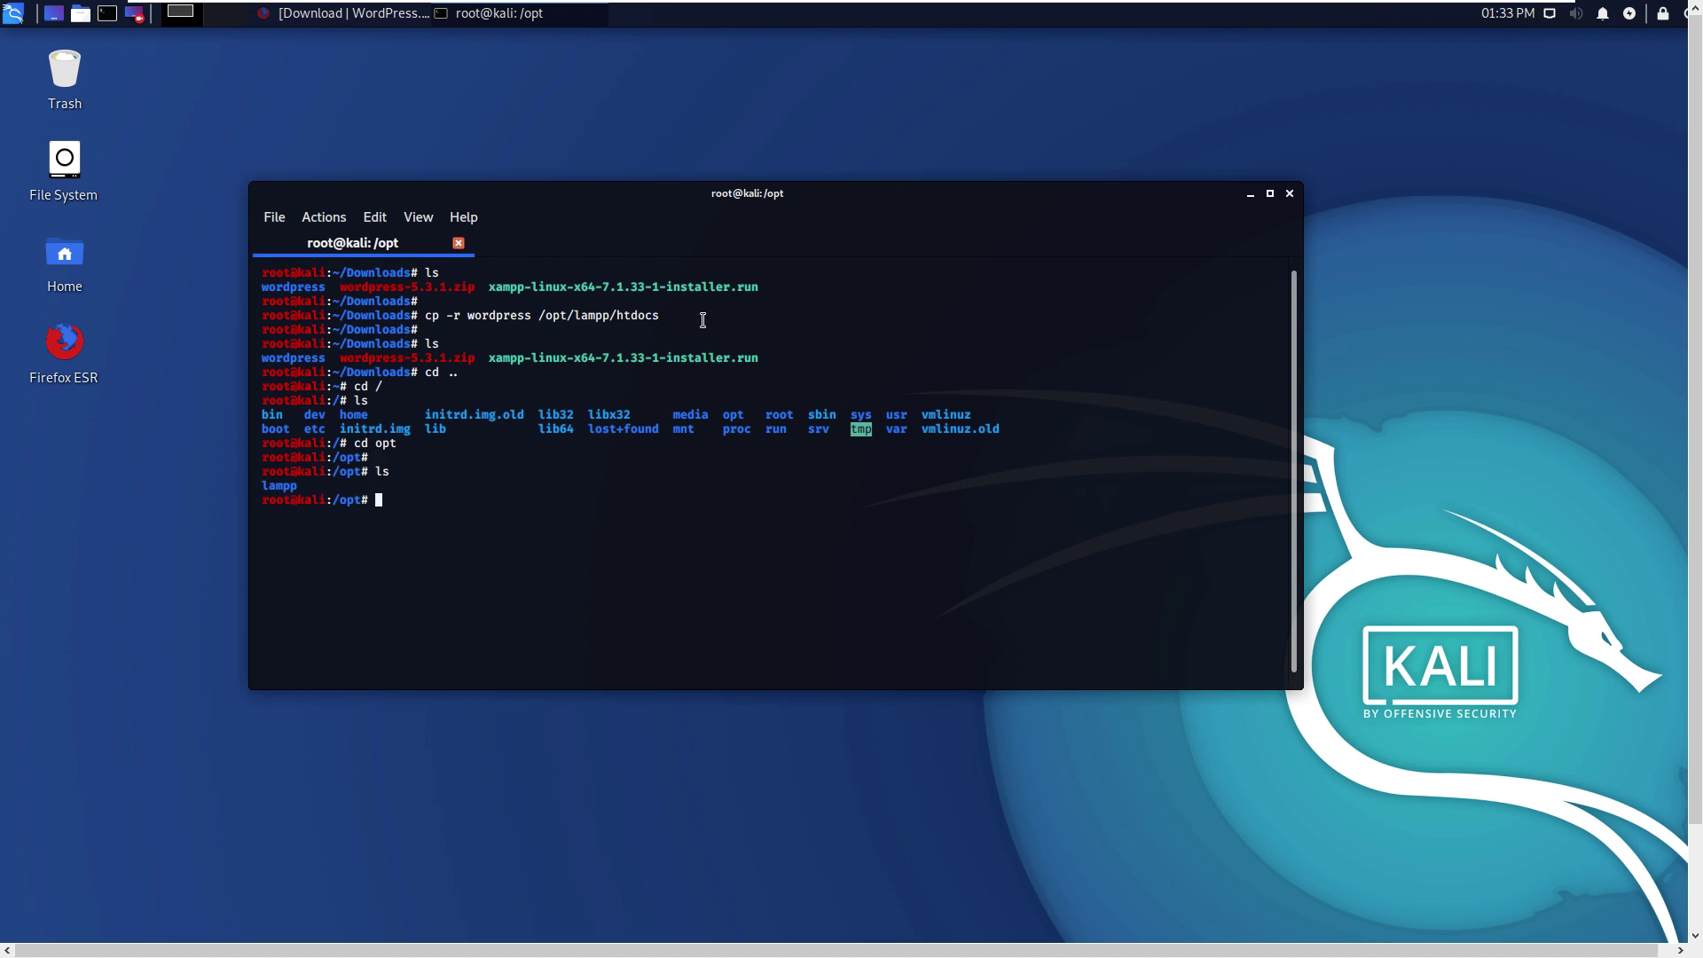
text(cd la)
text(mpp)
- Enter /opt/lampp/htdocs and list it, confirming wordpress beside dashboard, img and index.php
key(Return)
key(Return)
text(ls)
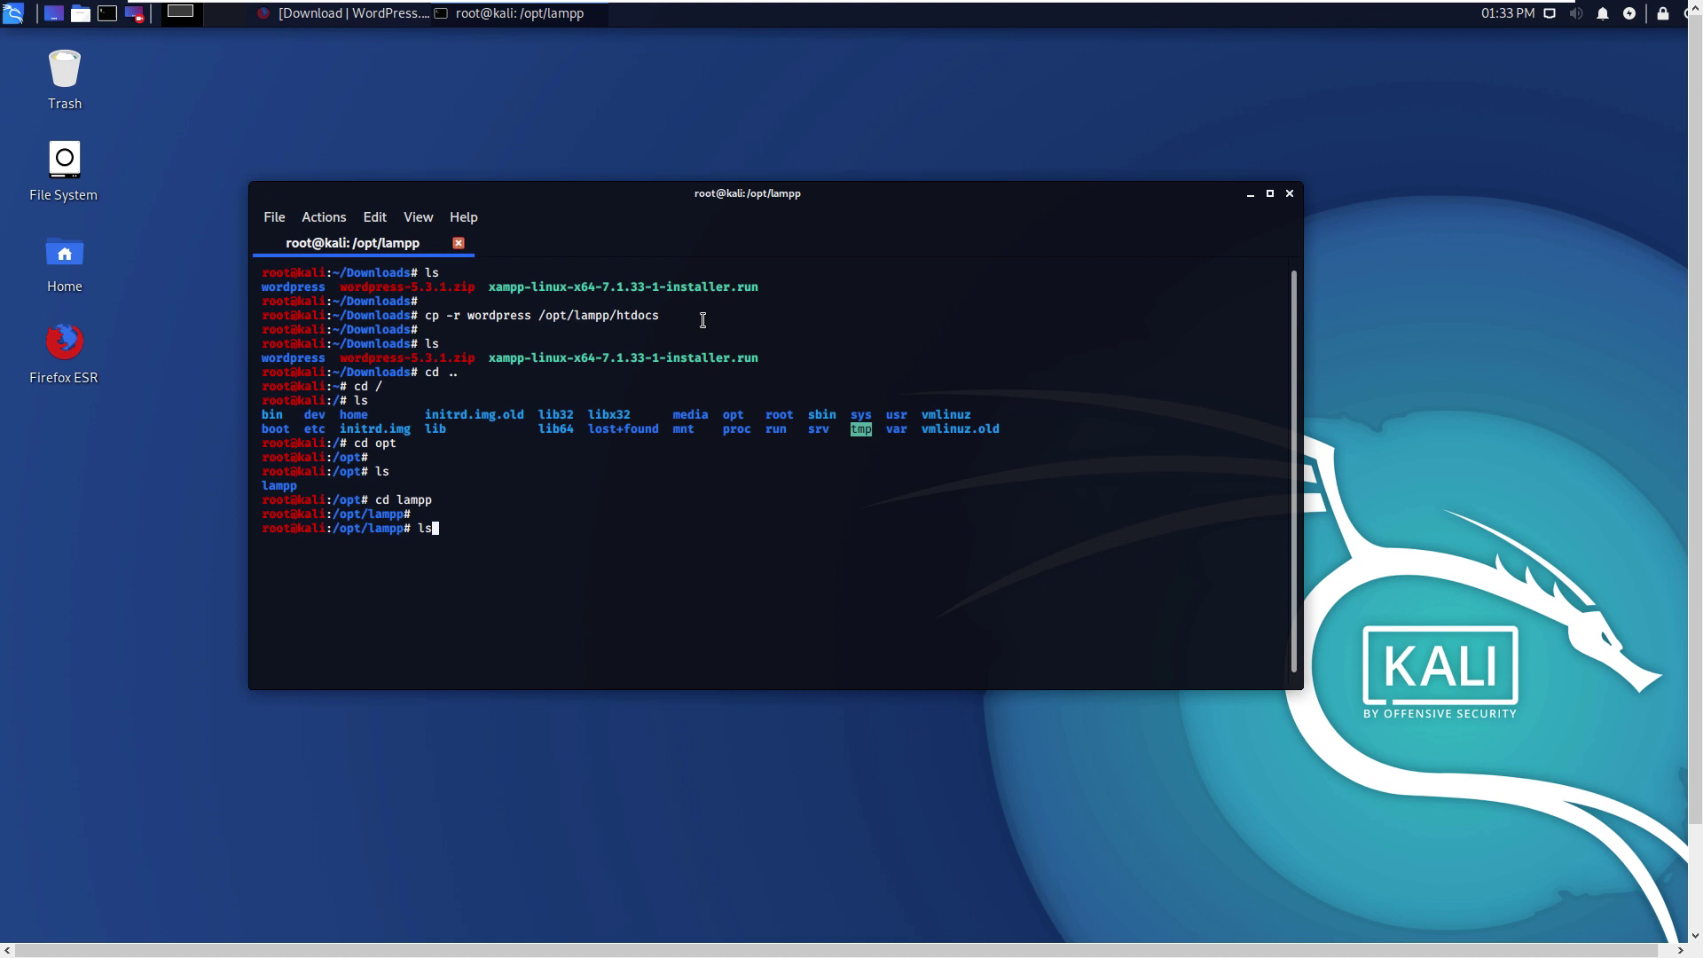
key(Return)
text(cd)
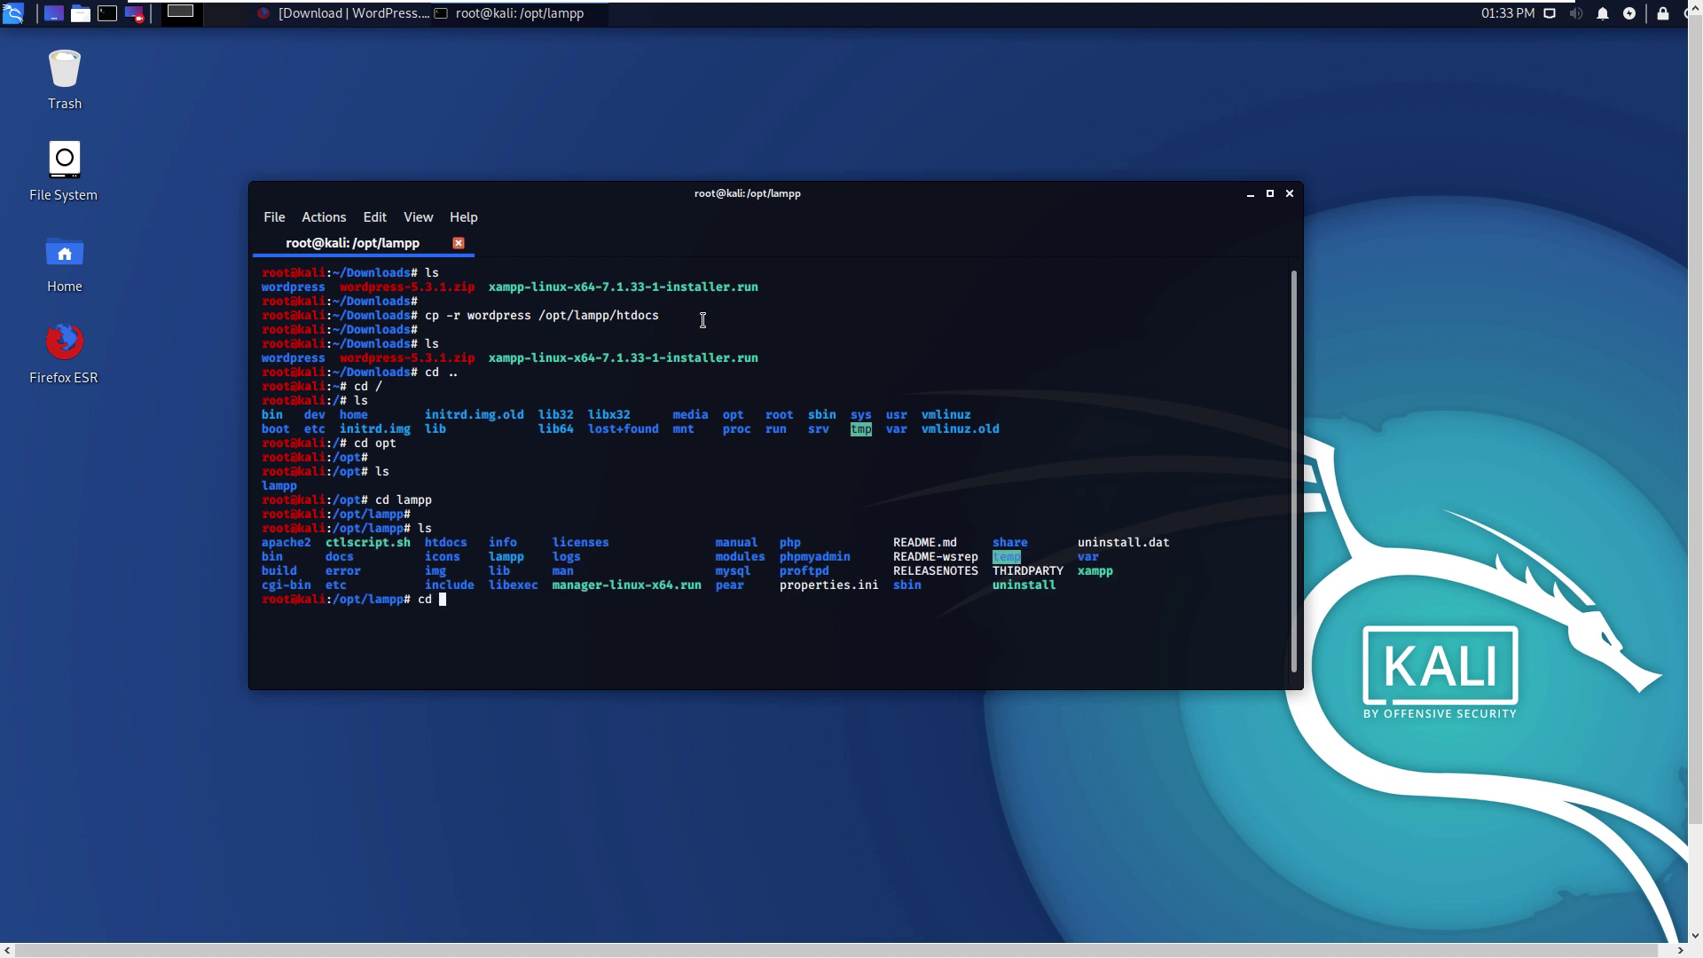
key(BackSpace)
key(BackSpace)
key(BackSpace)
text(cd htdoc)
text(s)
key(Return)
text(ls)
key(Return)
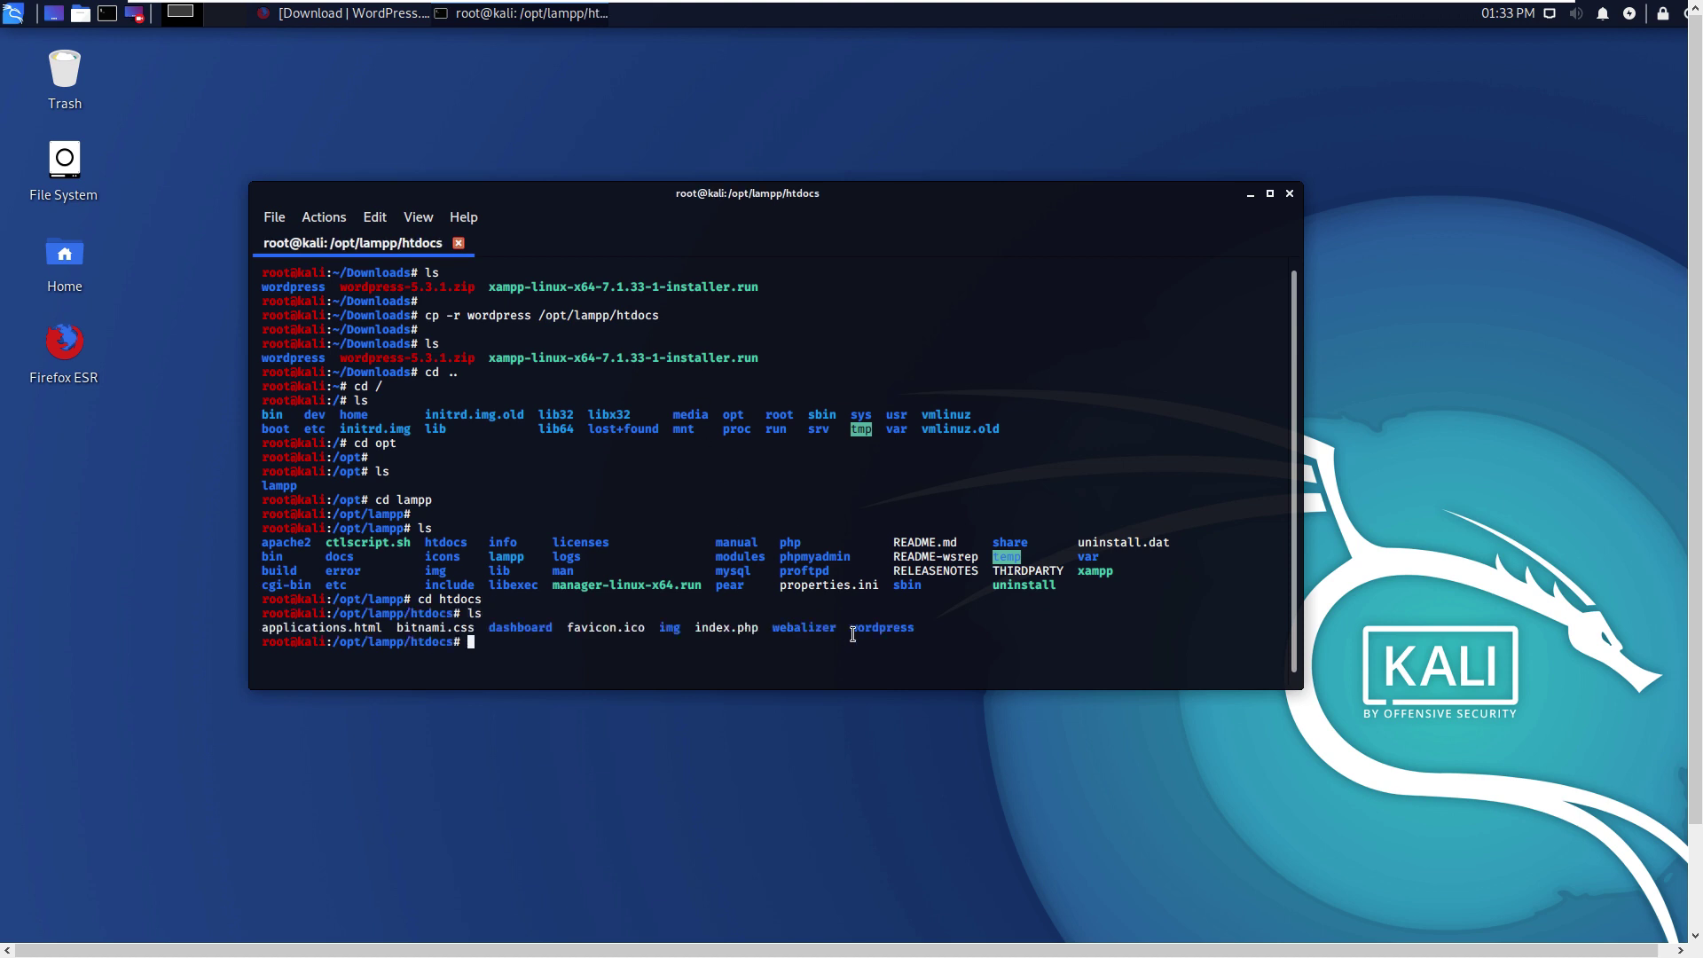
drag(852, 628, 918, 629)
click(541, 645)
text(cd .)
text(.)
- Go up to /opt/lampp and run ./xampp start
key(Return)
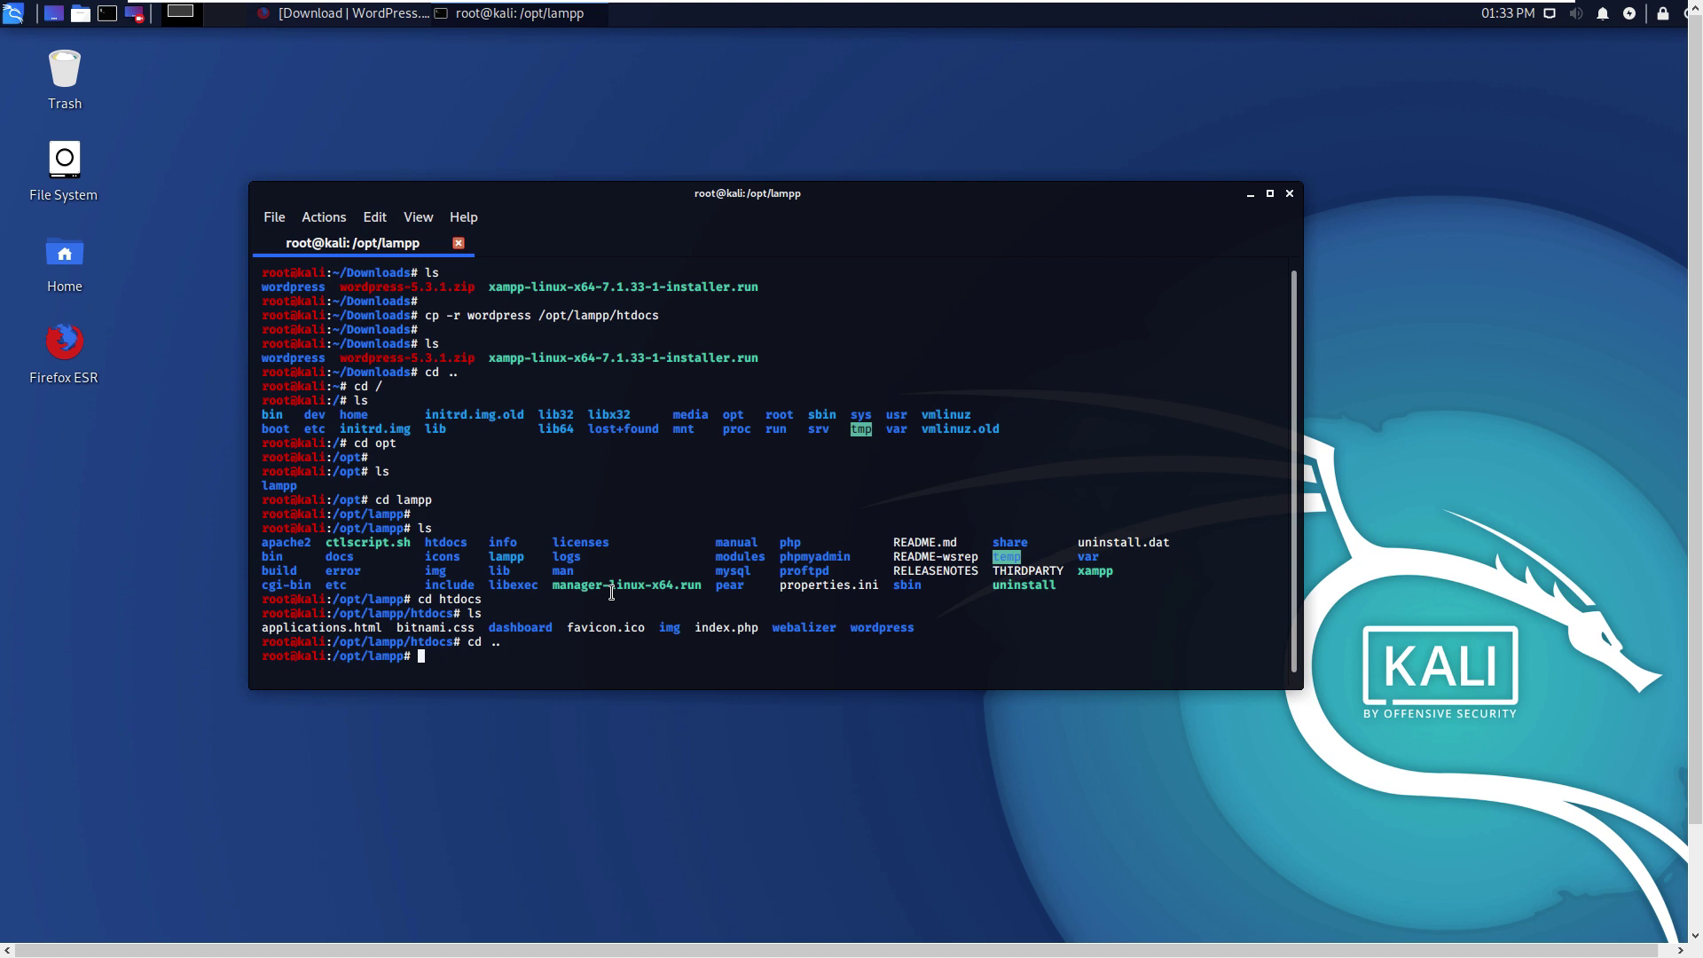
text(.)
text(/xamp)
text(p start)
key(Return)
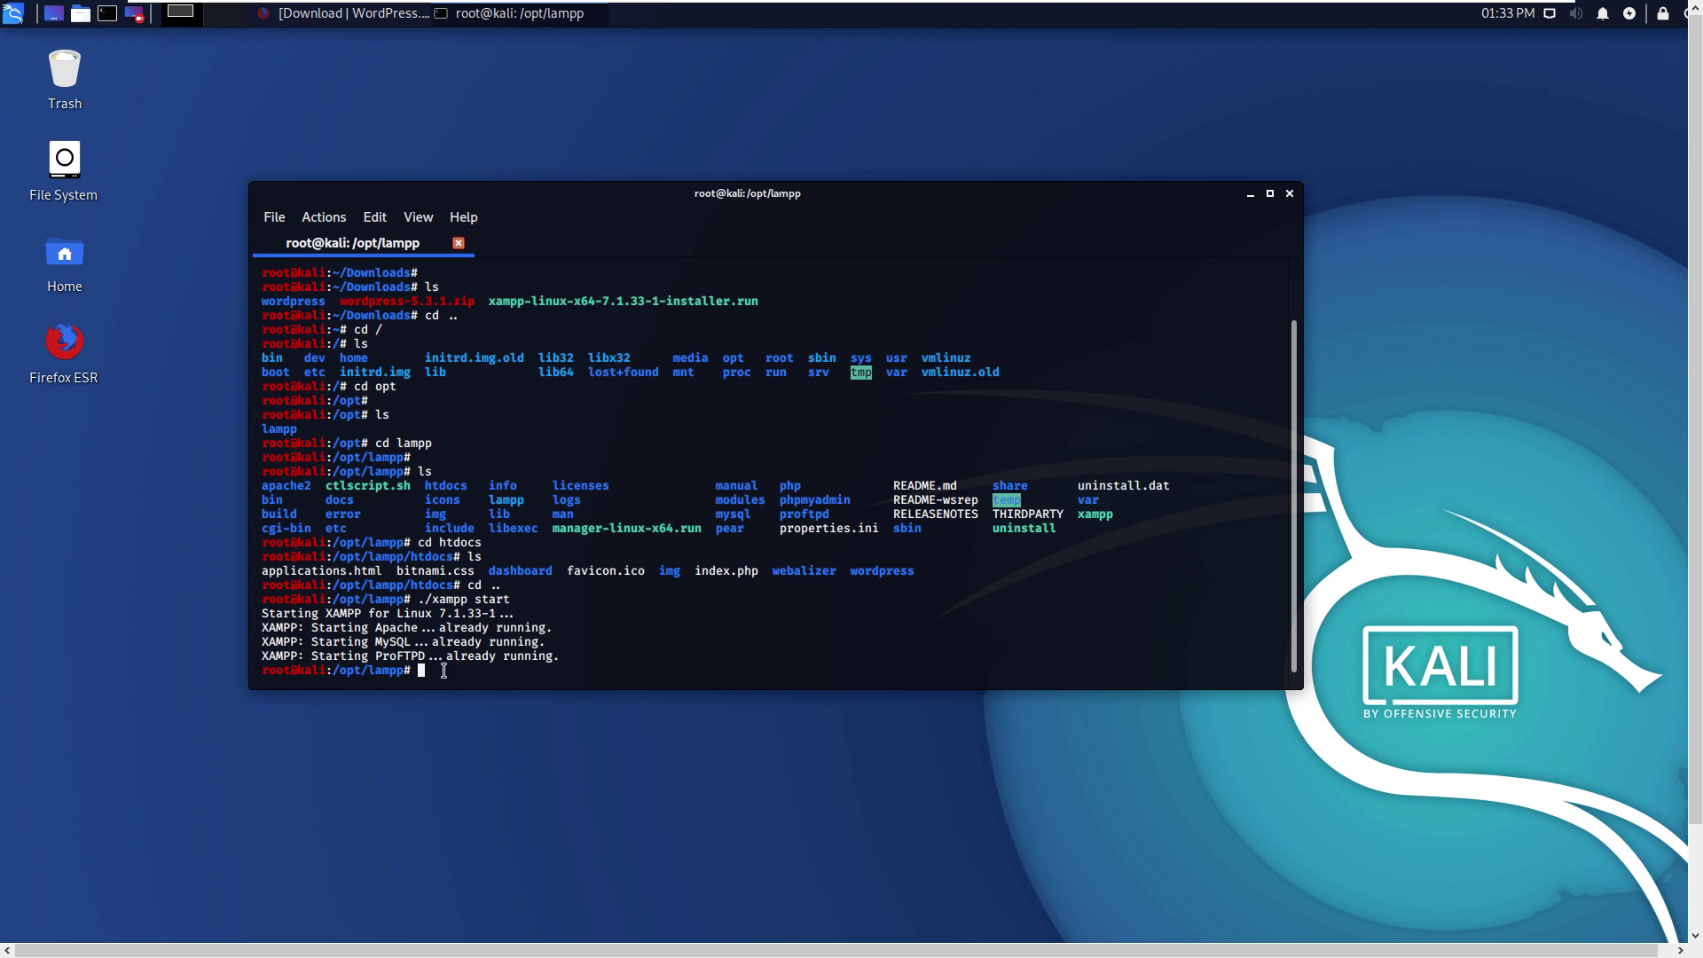
key(Return)
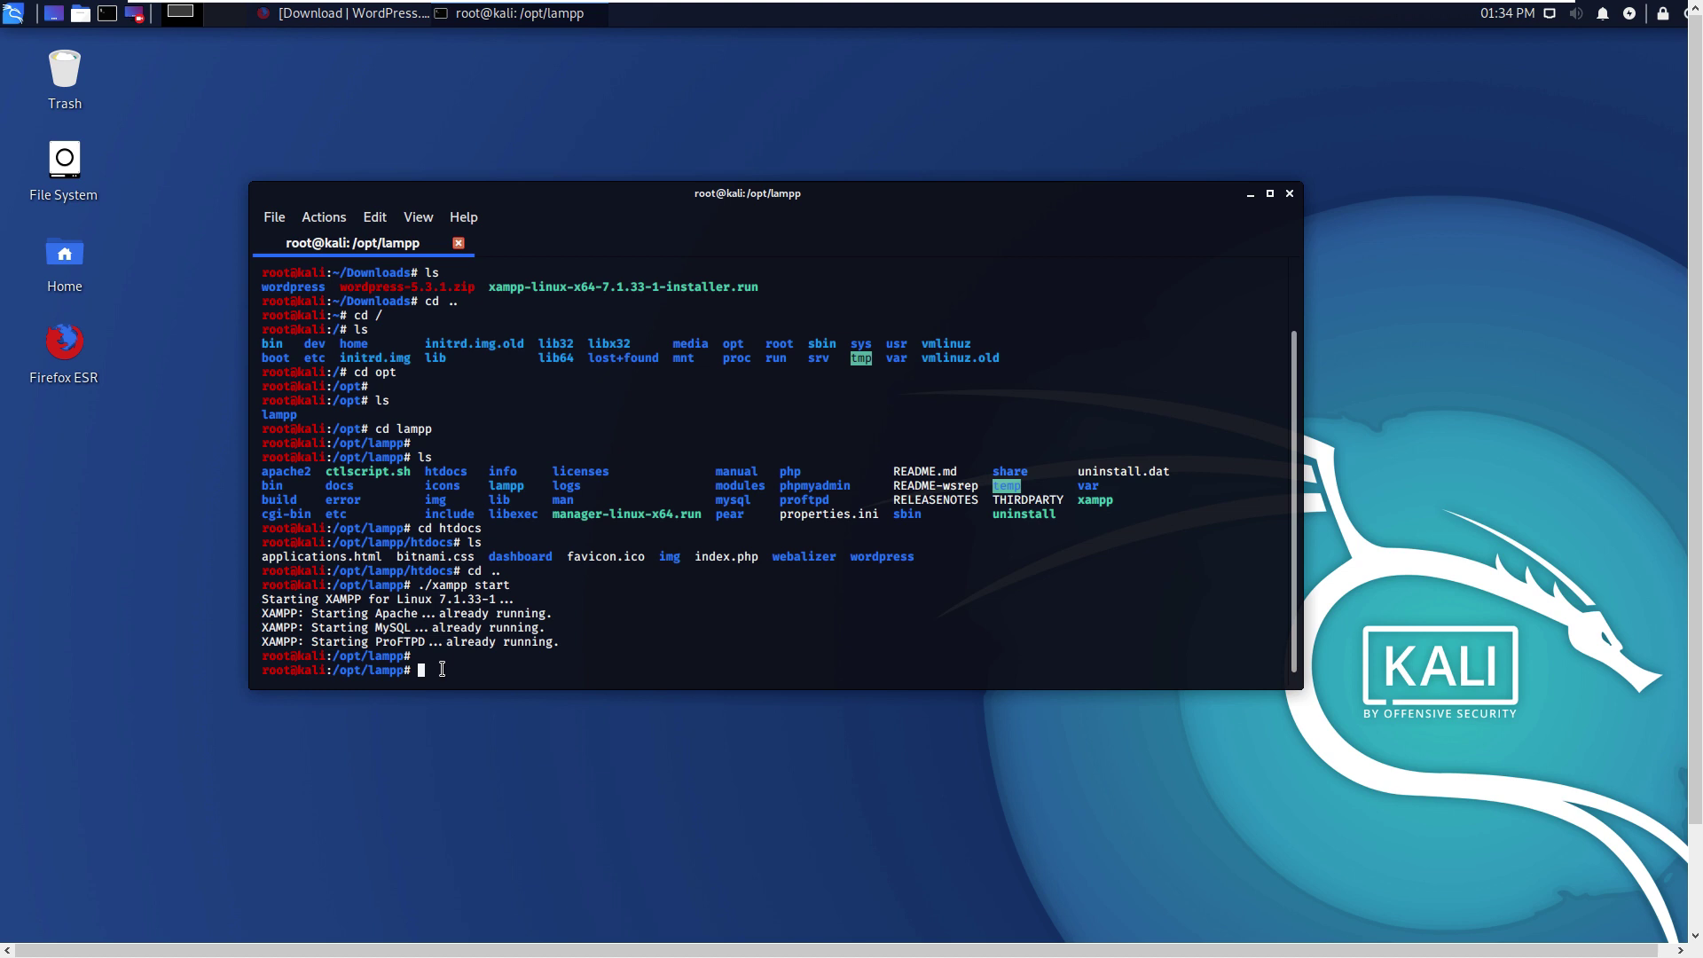
- Recall the command as ./xampp stop to stop Apache, MySQL and ProFTPD
key(Up)
key(BackSpace)
key(BackSpace)
key(BackSpace)
key(BackSpace)
key(BackSpace)
text(stop)
key(Return)
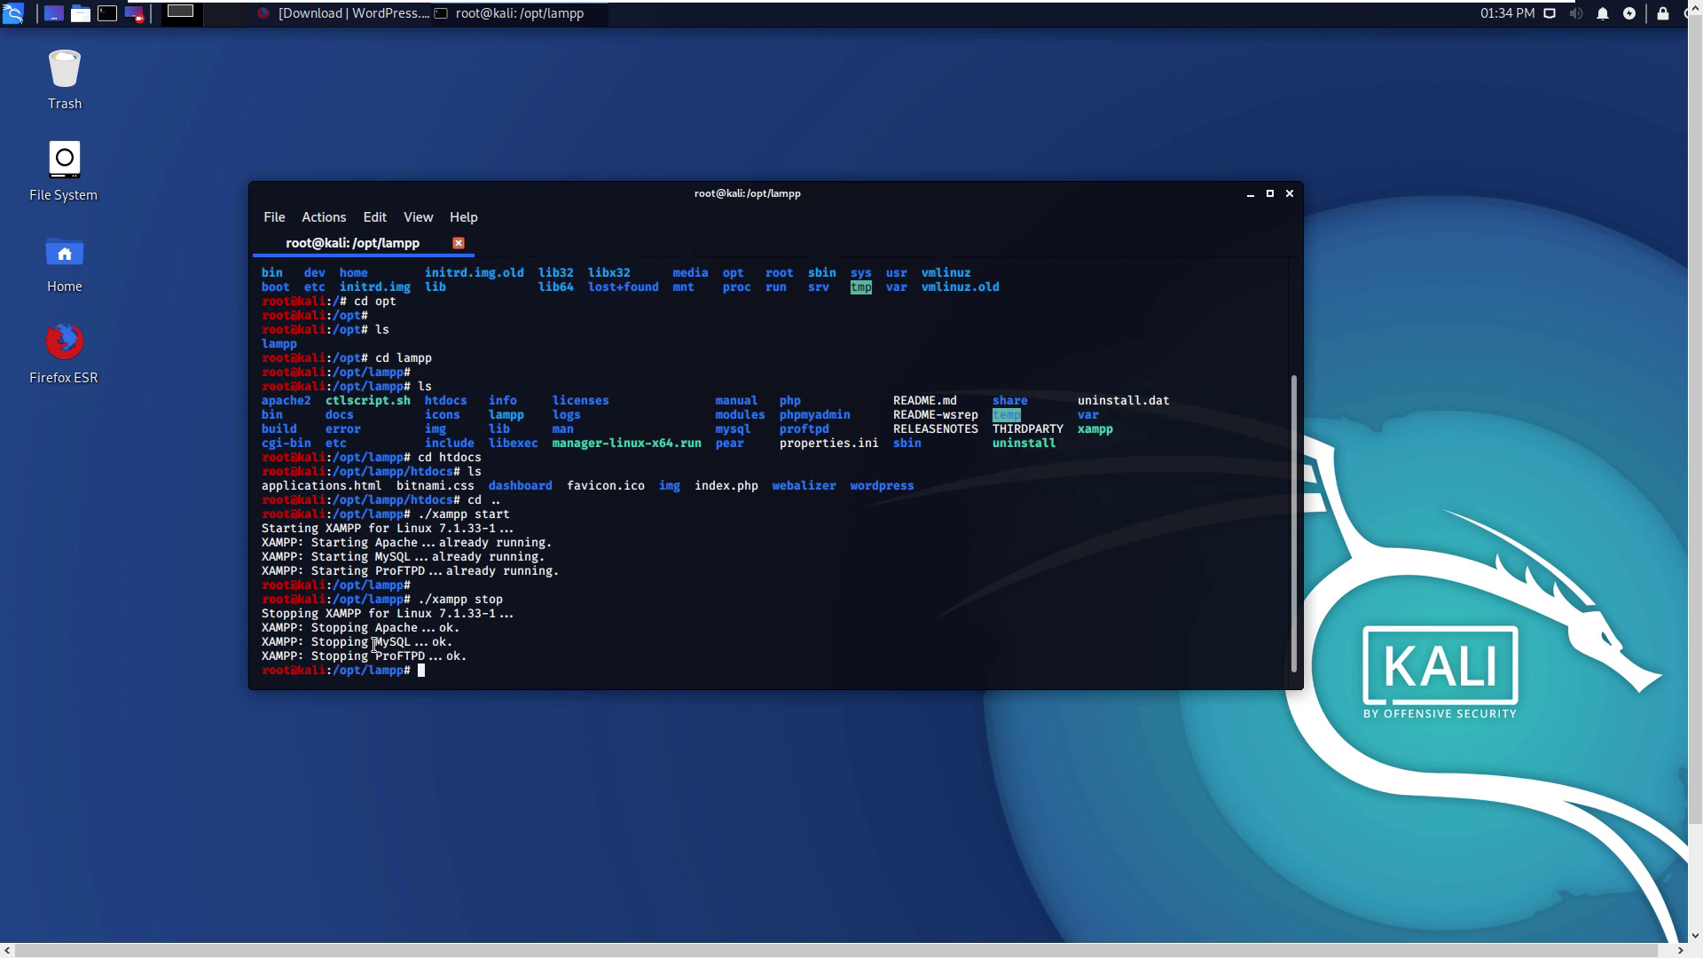
key(Return)
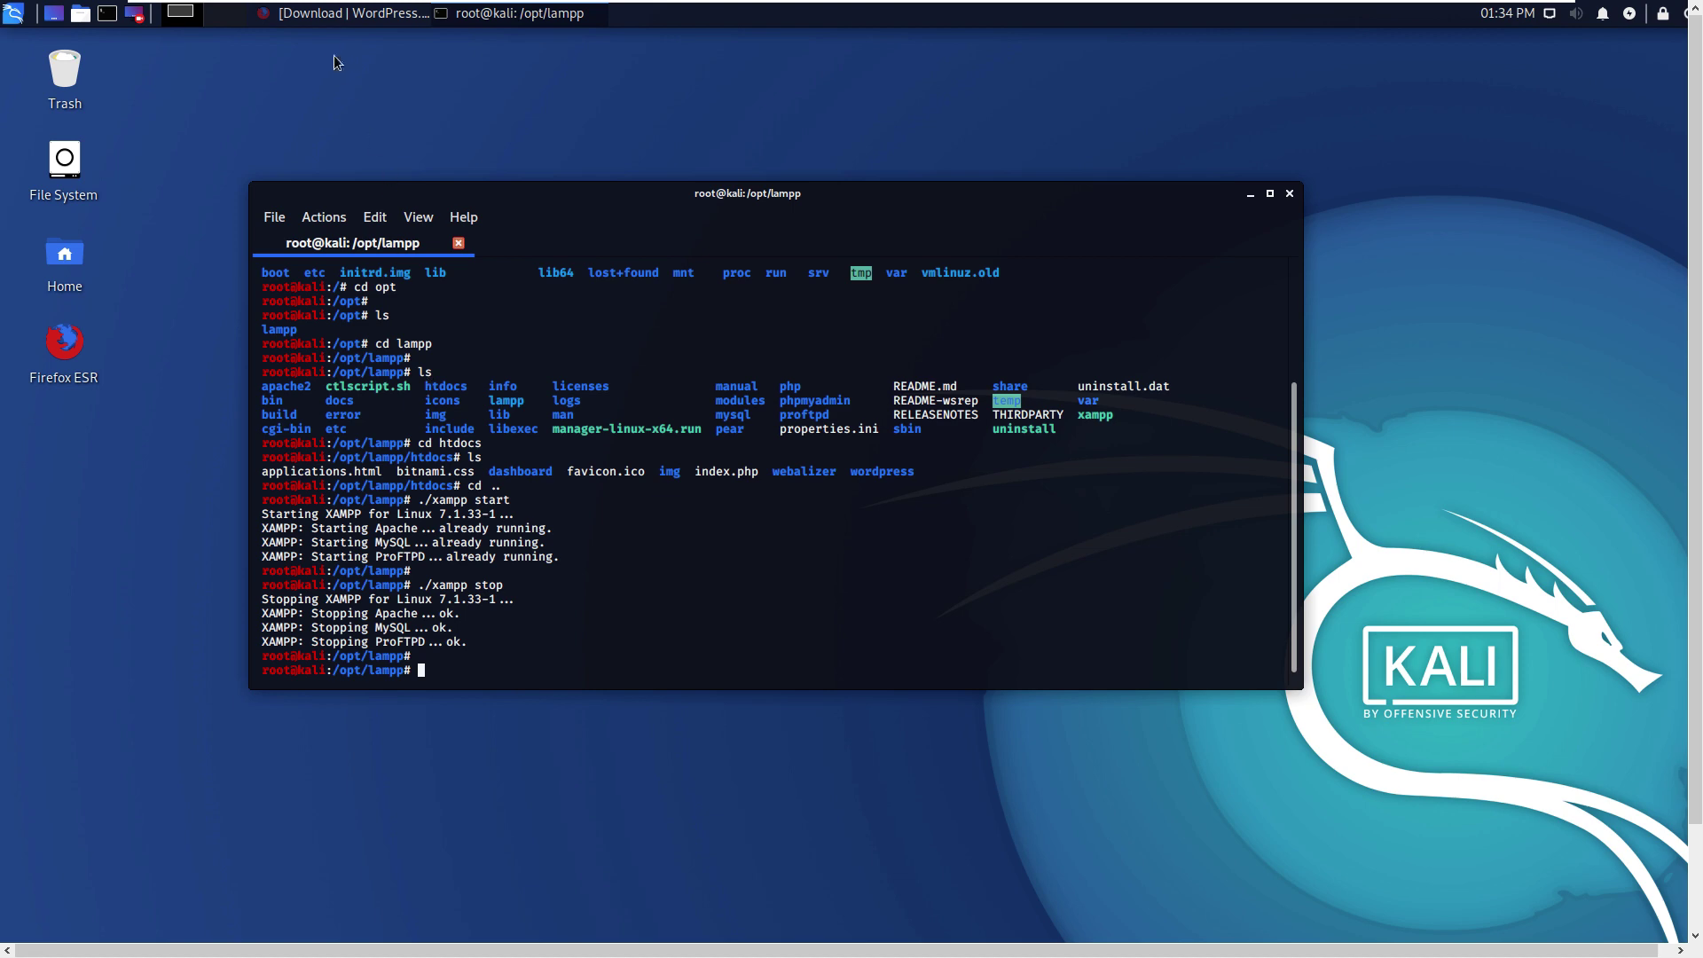
- Load localhost in a new Firefox tab, which reports unable to connect
click(333, 25)
click(416, 70)
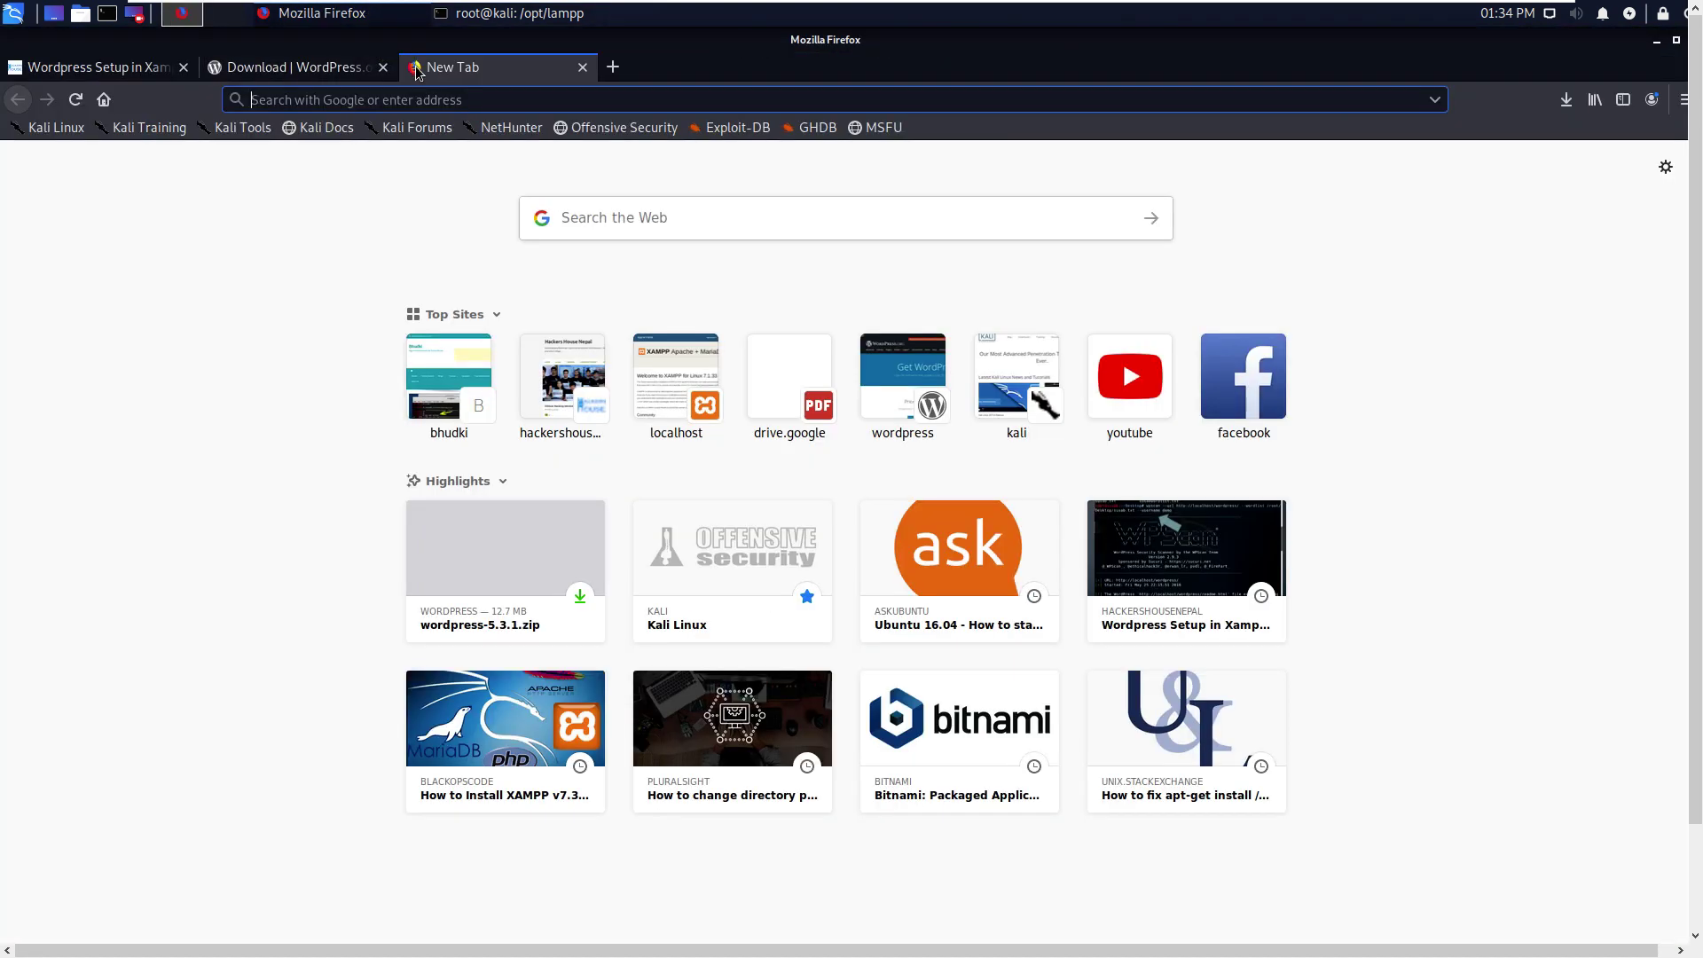
text(localhost)
key(Return)
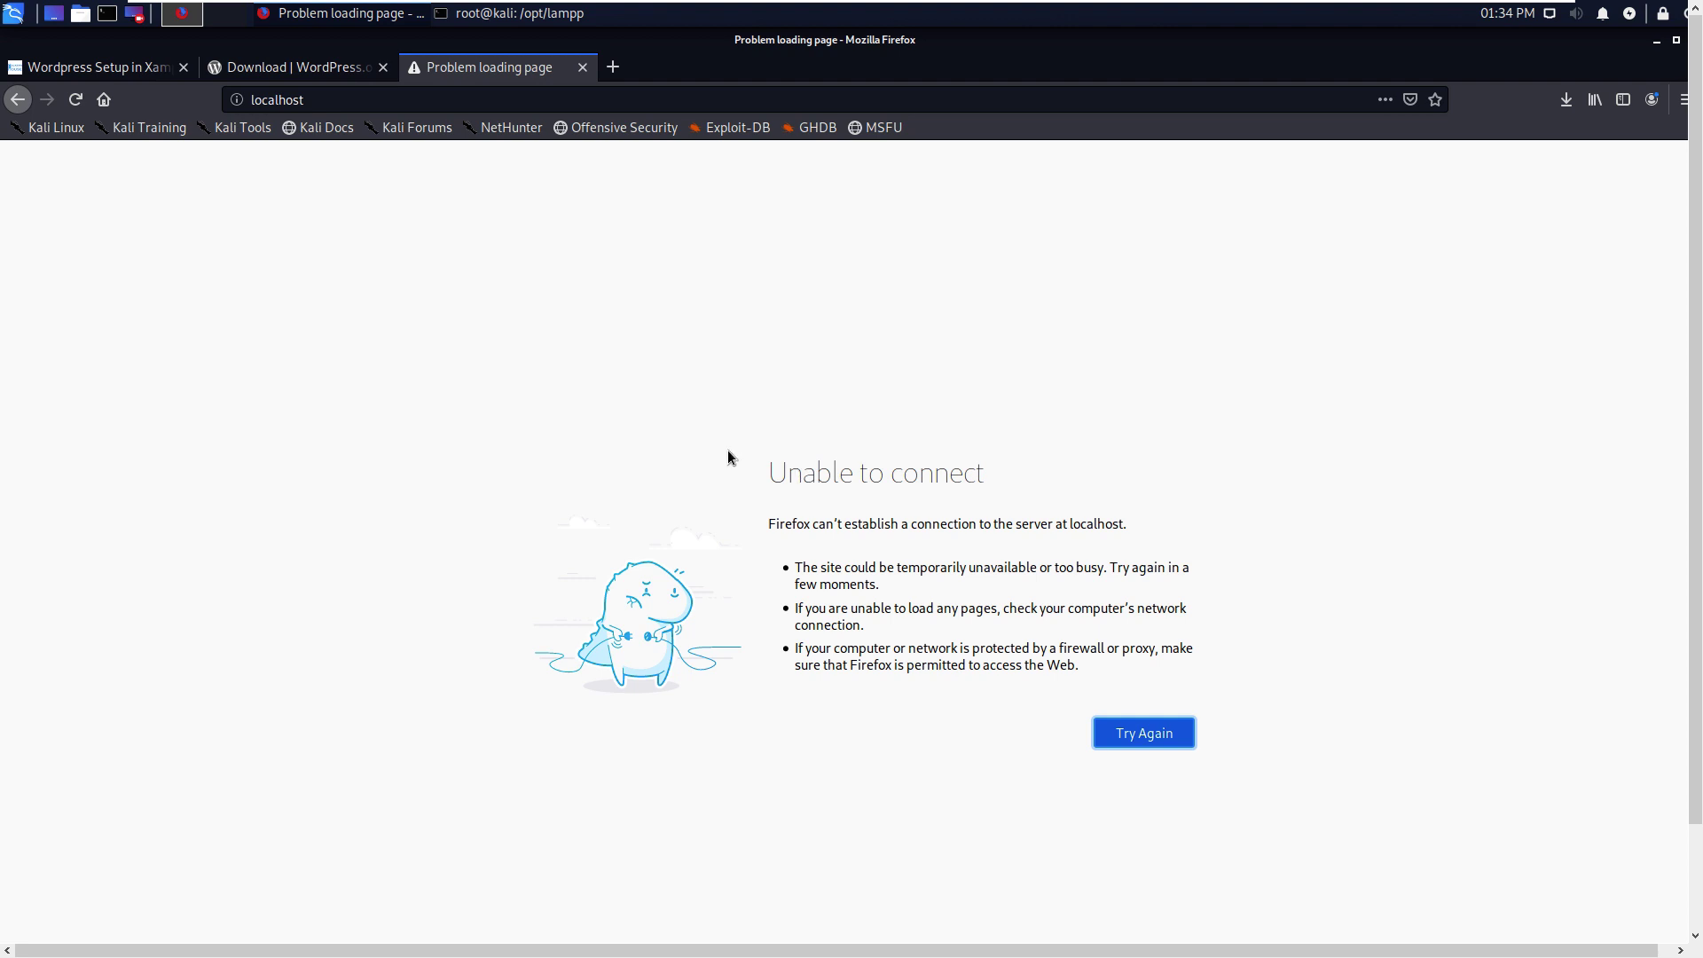
- Run ./xampp start again so Apache, MySQL and ProFTPD report ok, then return to Firefox
click(525, 29)
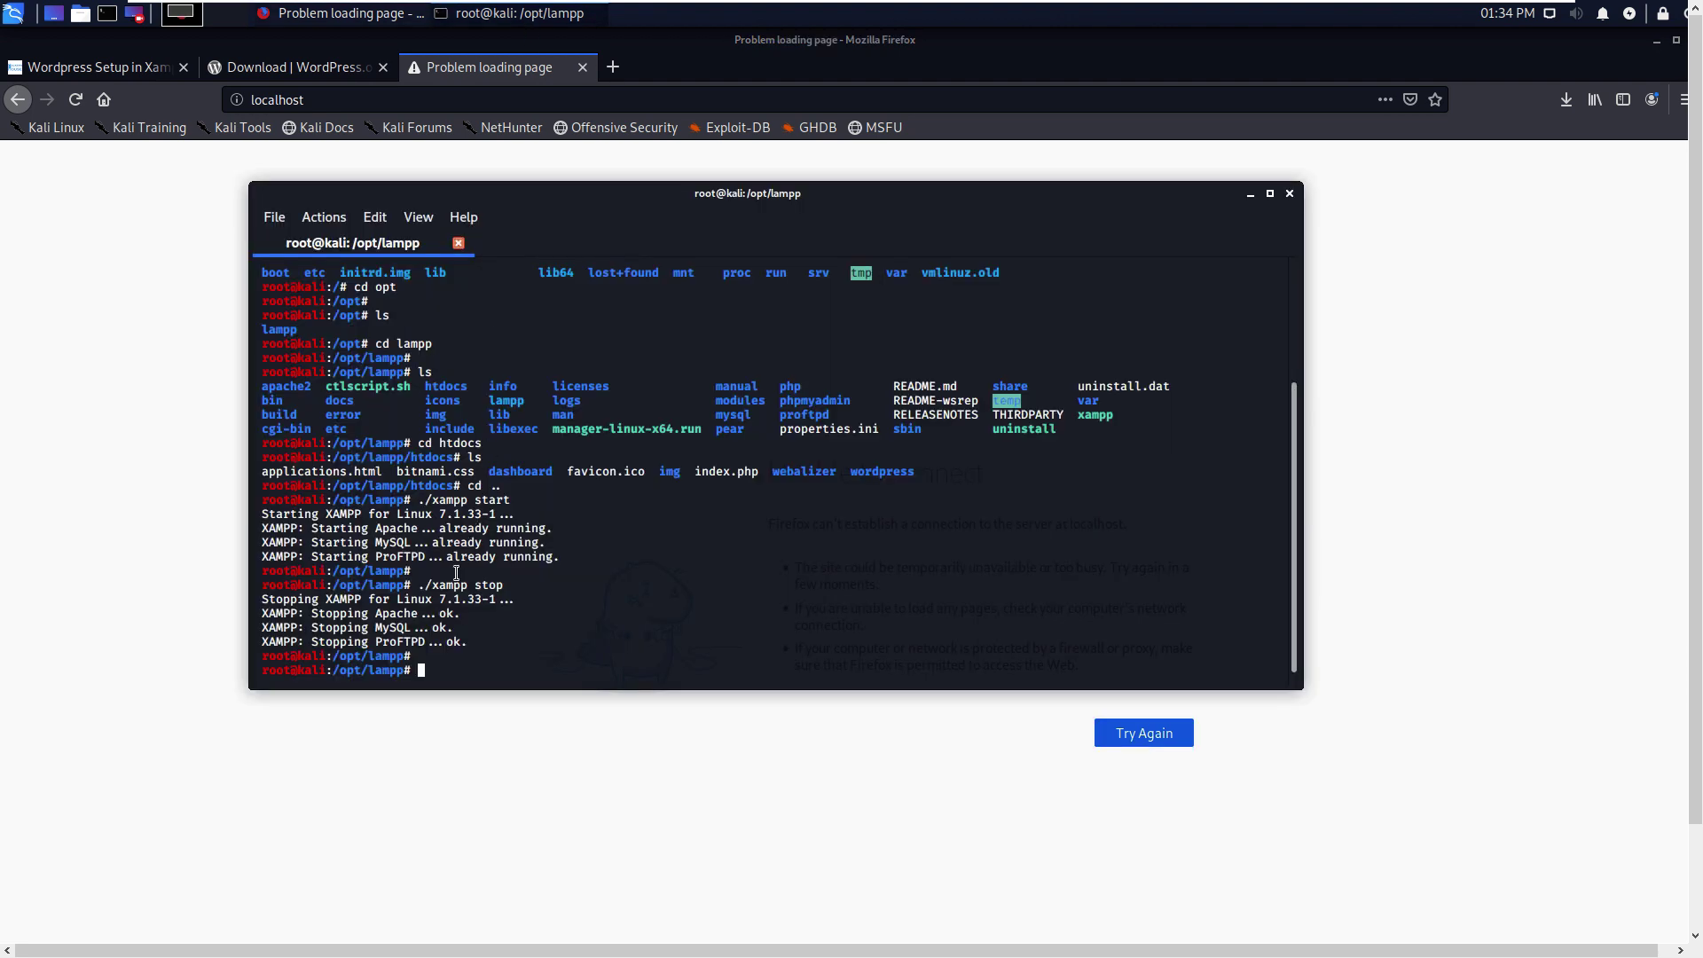
key(Up)
key(BackSpace)
key(BackSpace)
key(BackSpace)
text(tart)
key(Return)
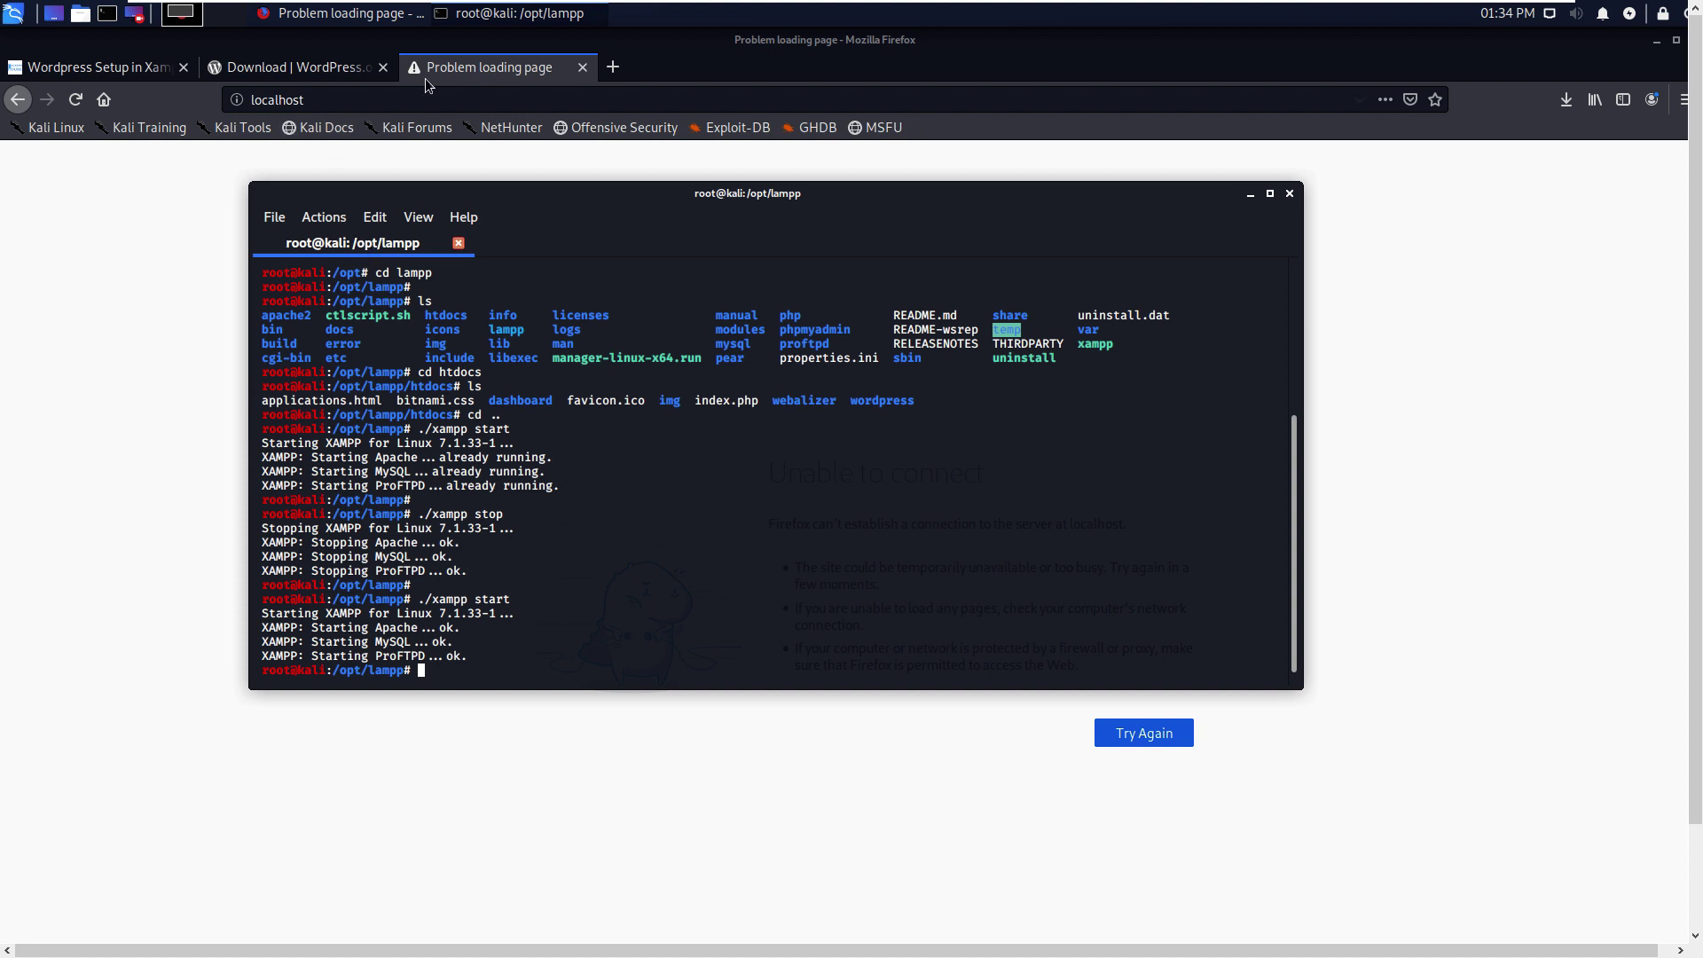
mouse_move(356, 7)
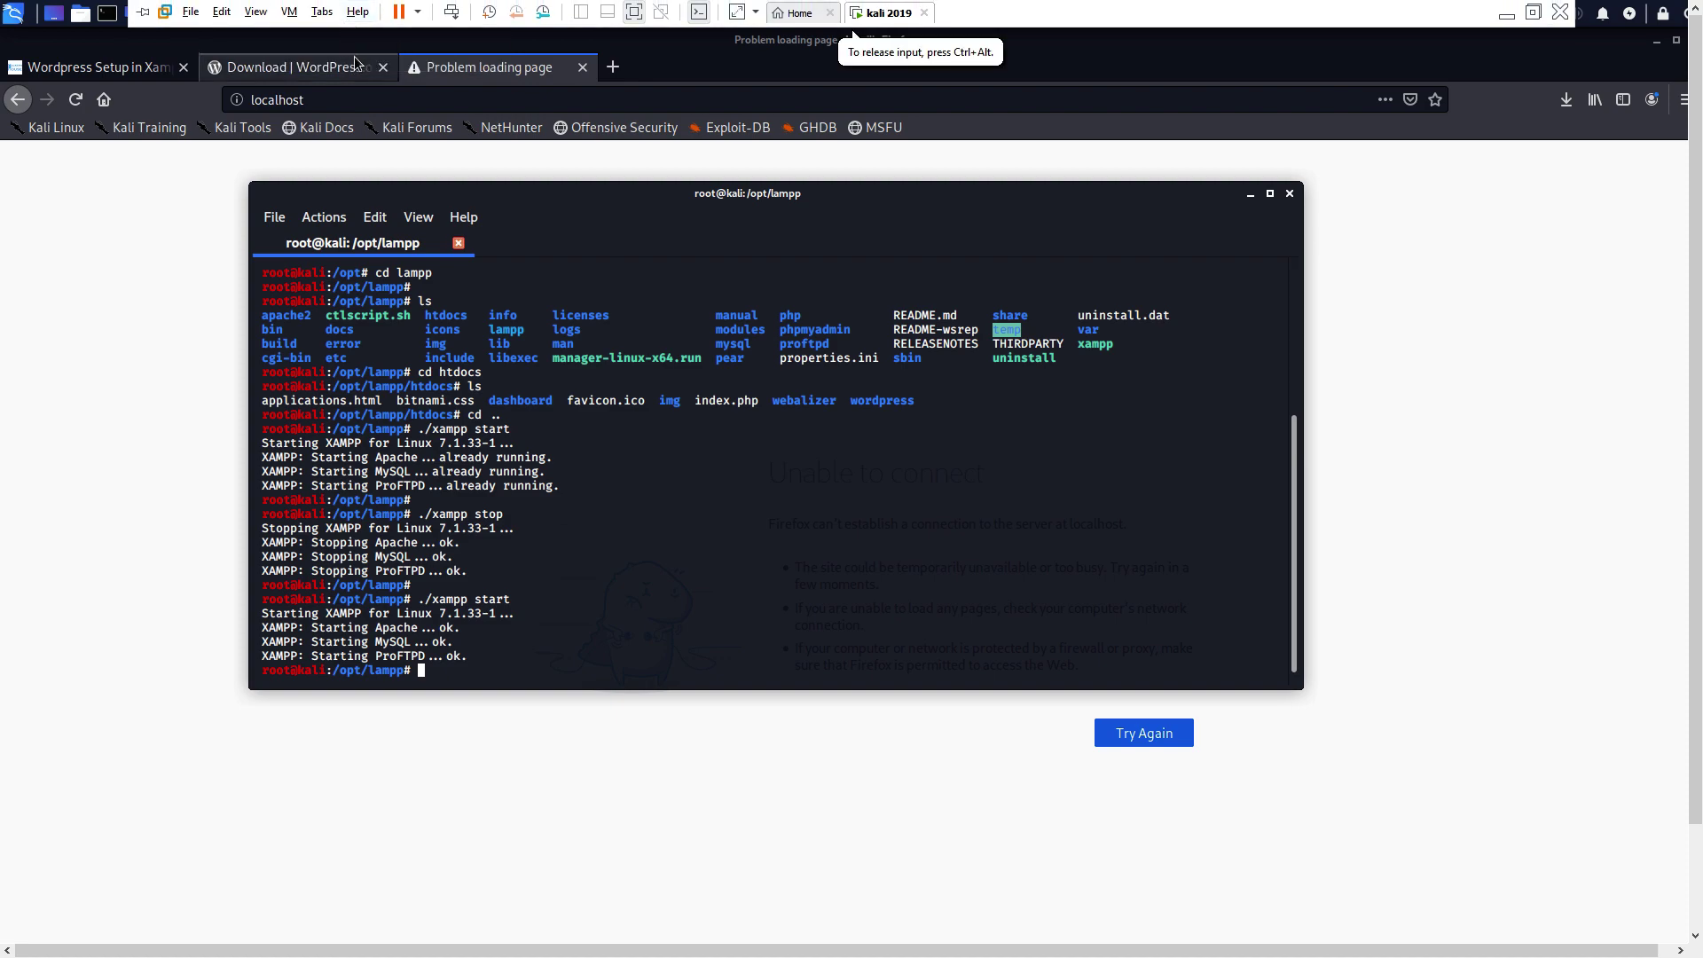
click(344, 23)
click(344, 22)
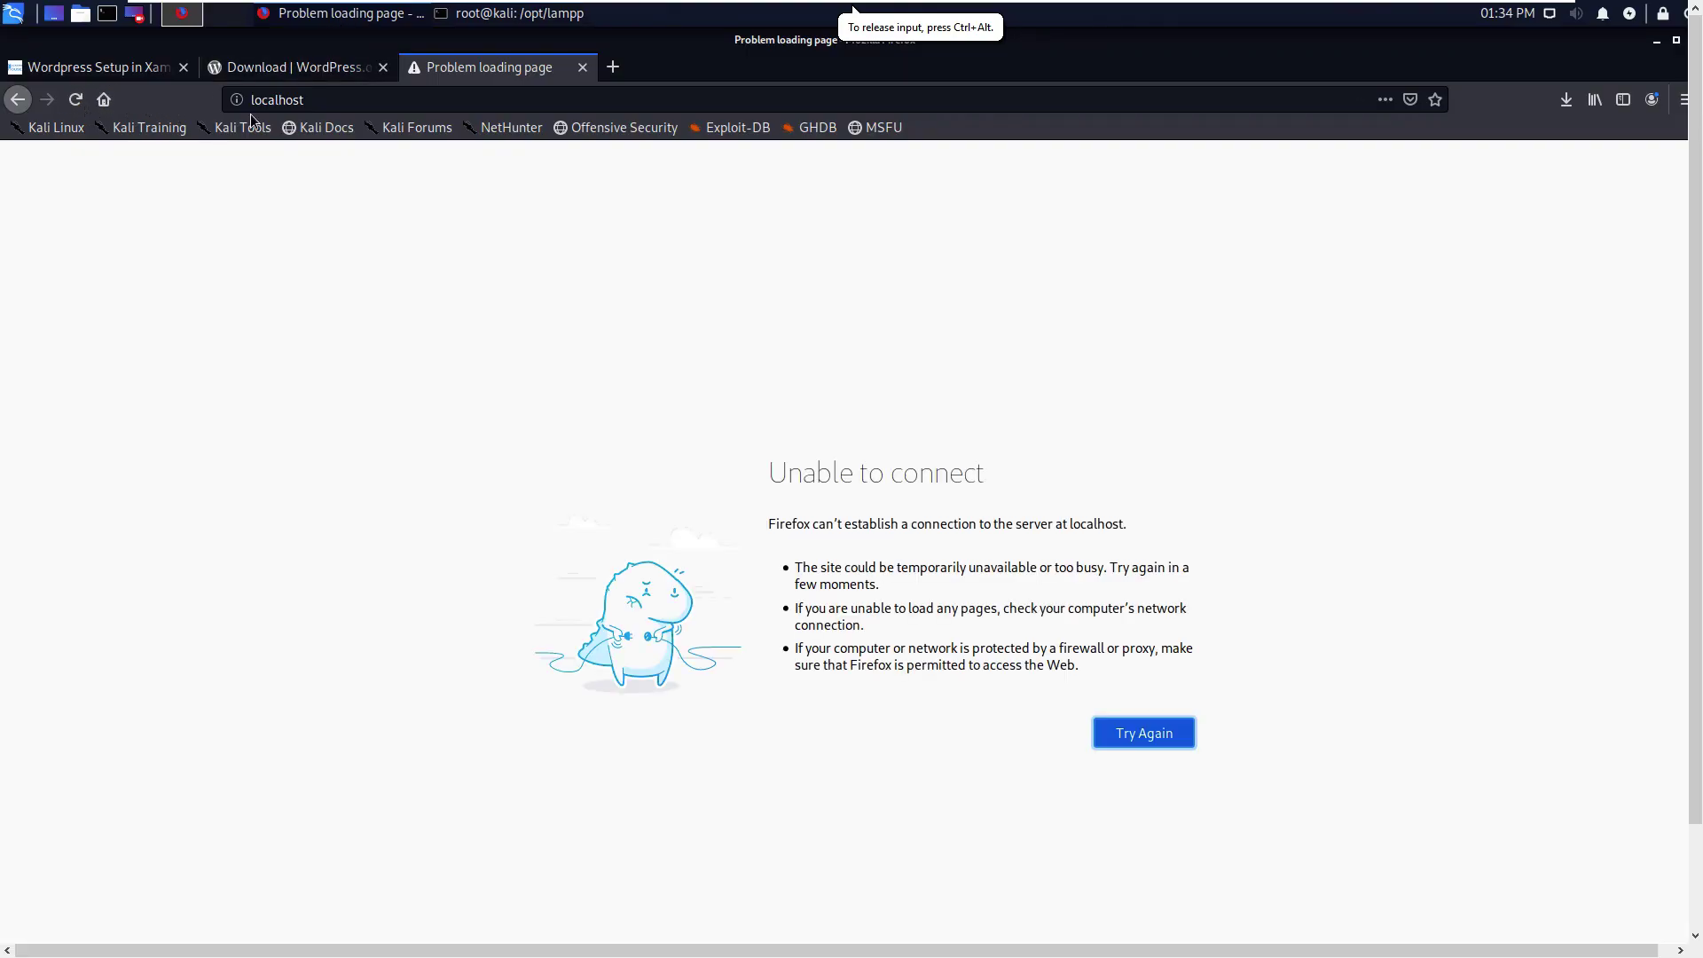
- Retry localhost so the Welcome to XAMPP for Linux 7.1.33 dashboard loads
click(76, 99)
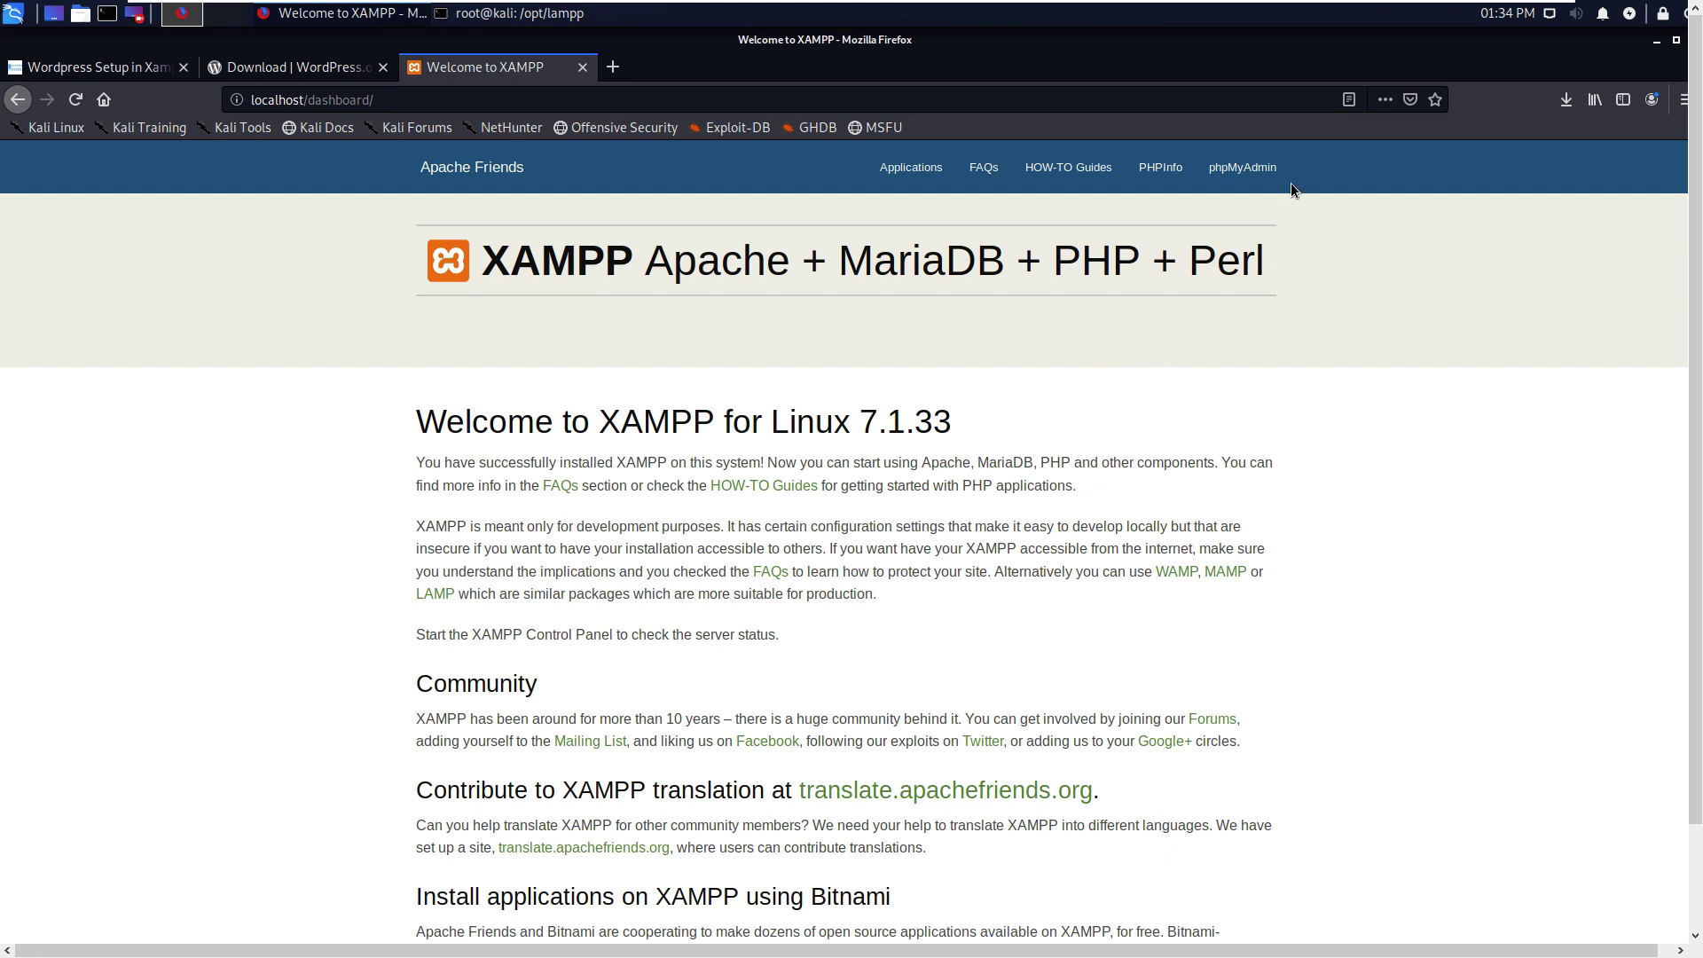
- Go to phpMyAdmin from the dashboard's navigation bar, showing the existing databases
click(1231, 175)
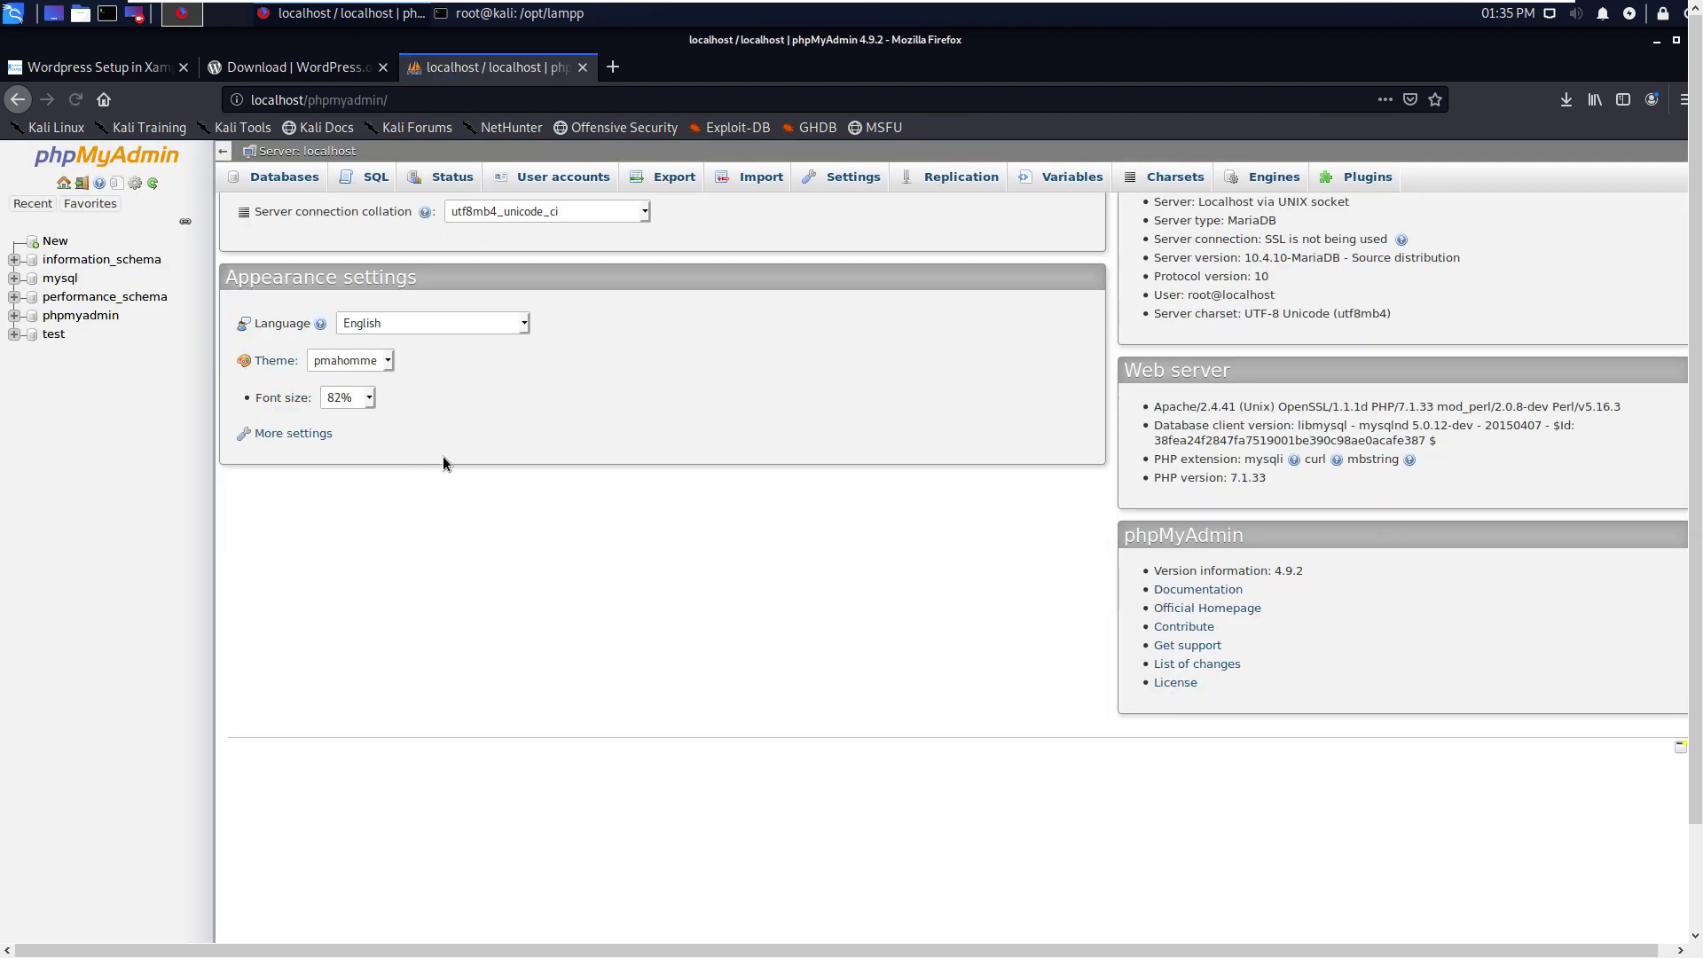